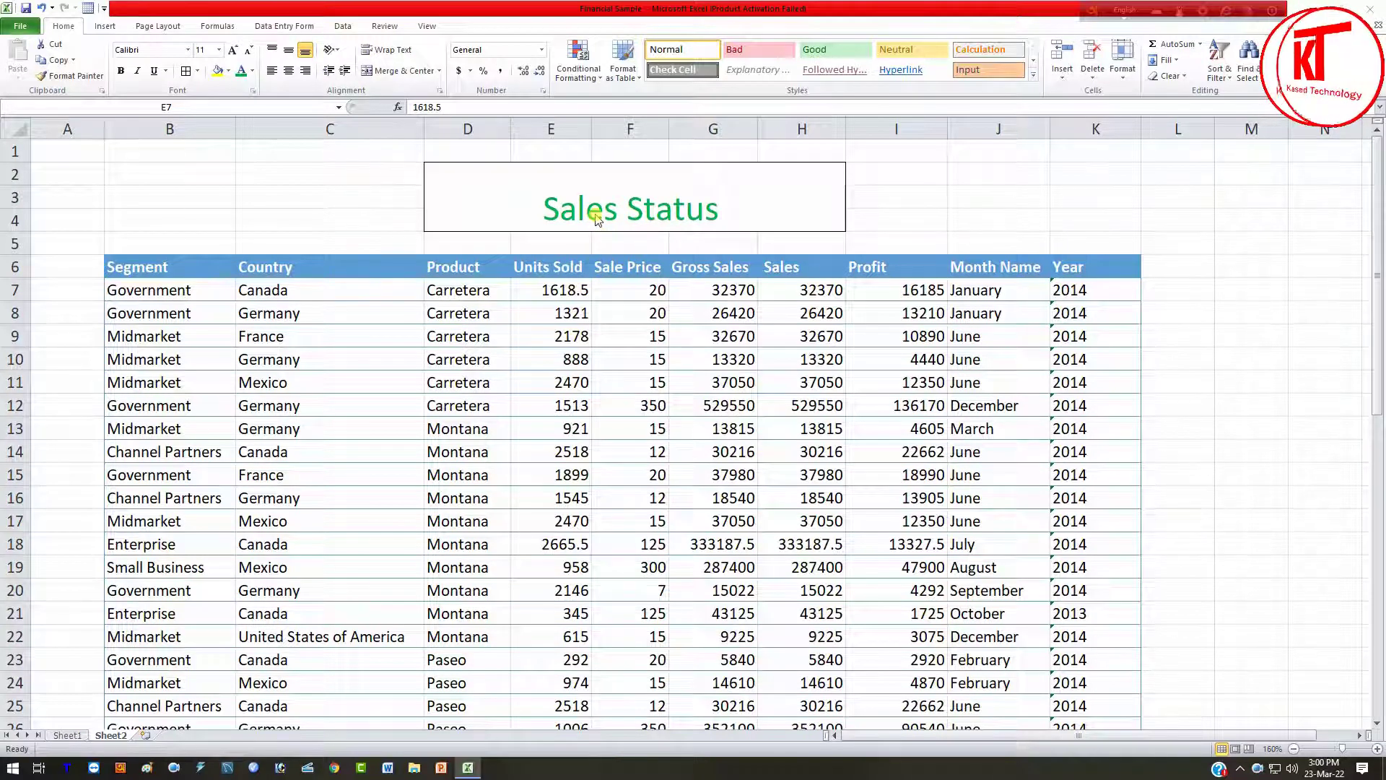
Look over the Sales Status table from its header row down to the last records.
left_click(570, 289)
left_click(156, 263)
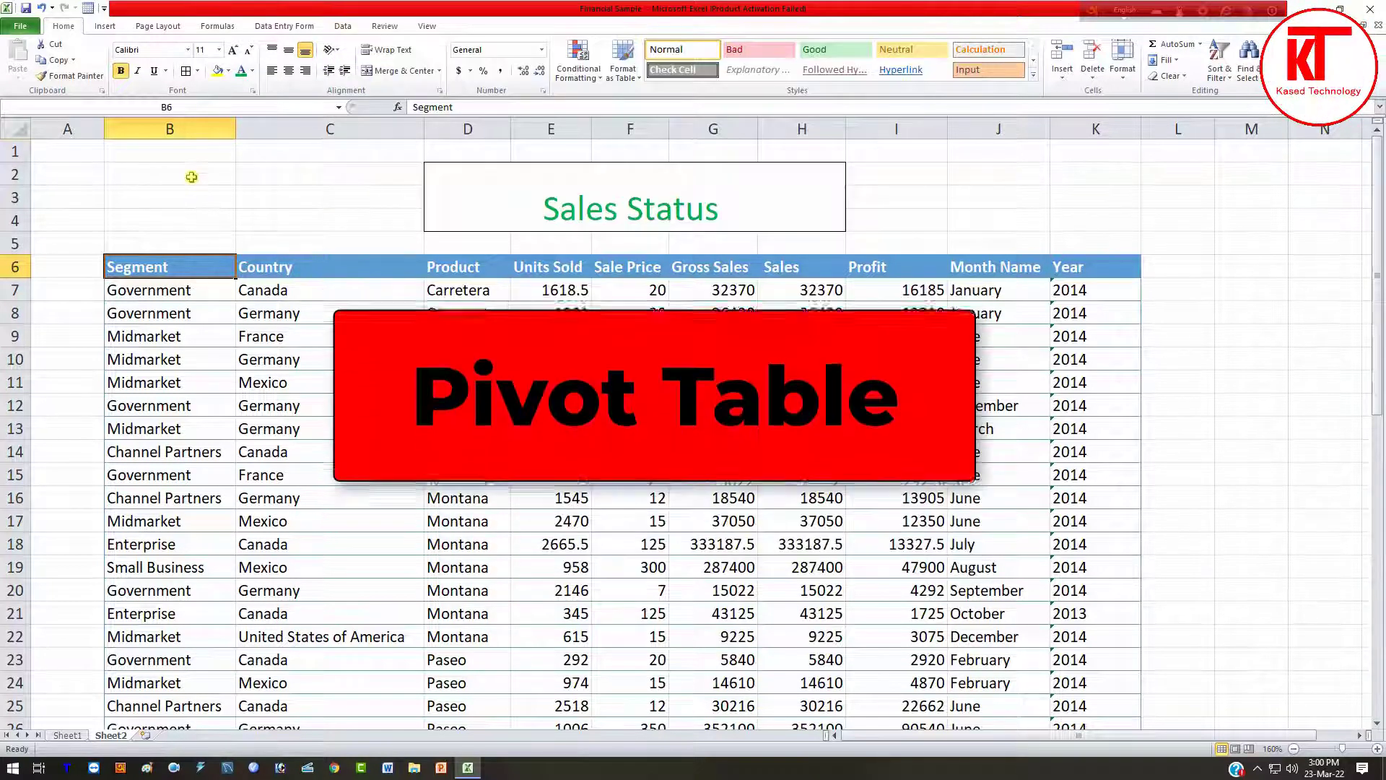
left_click_drag(193, 174, 1112, 383)
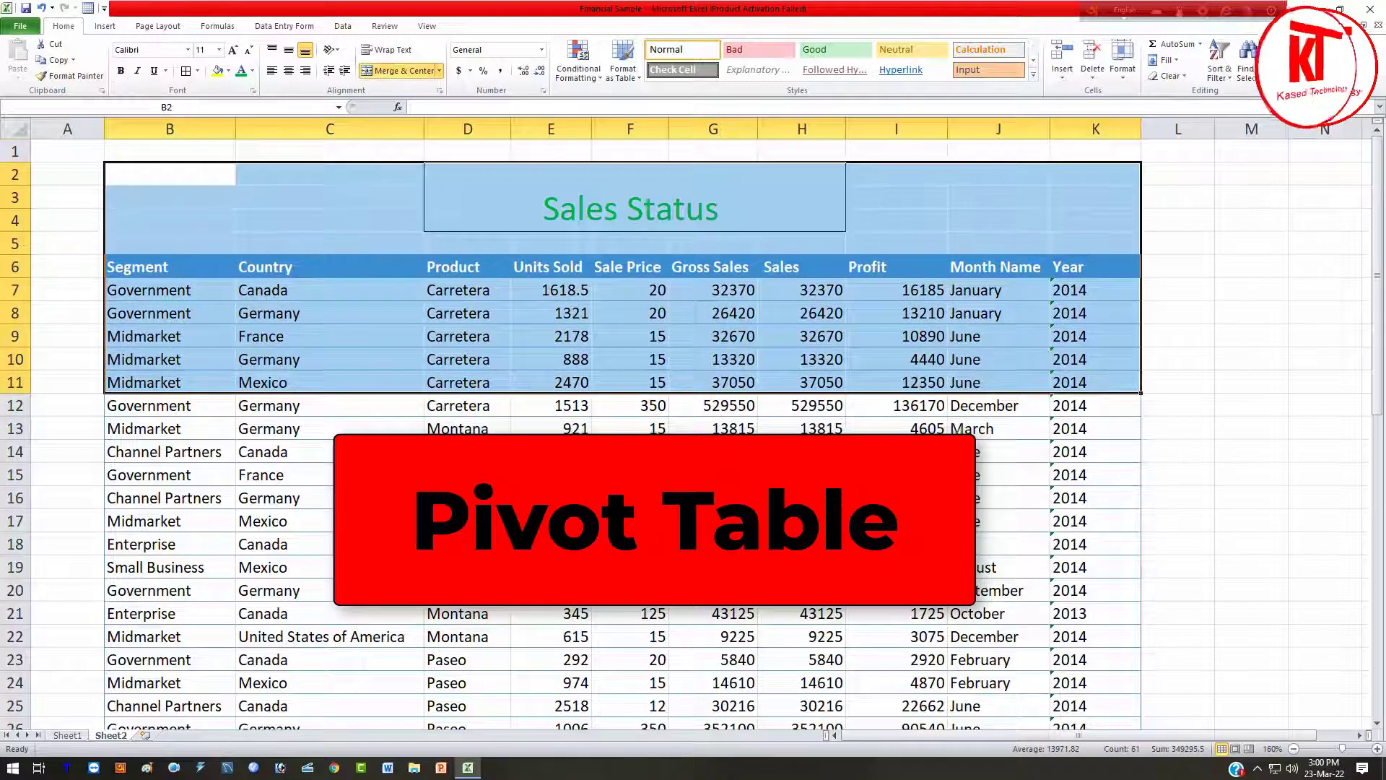
left_click(468, 452)
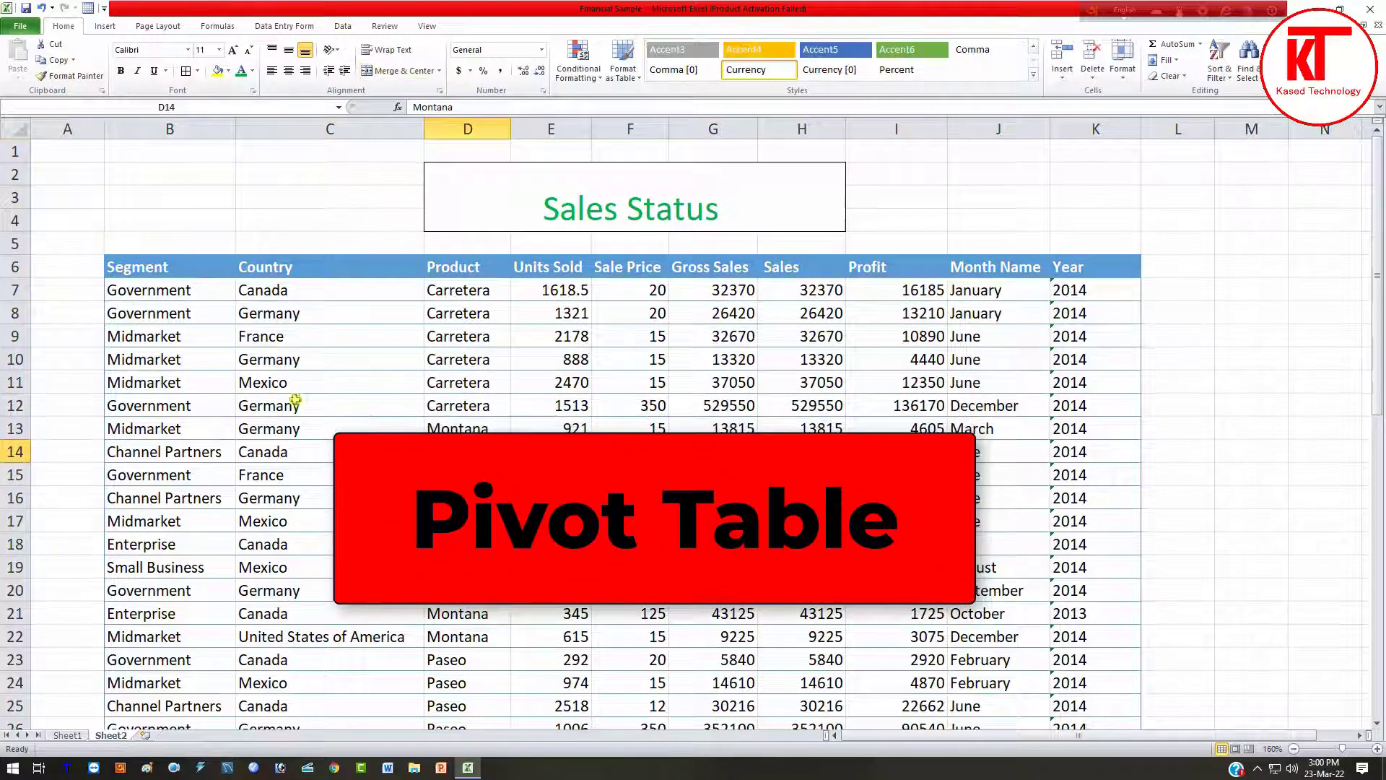
scroll(583, 459, "down", 15)
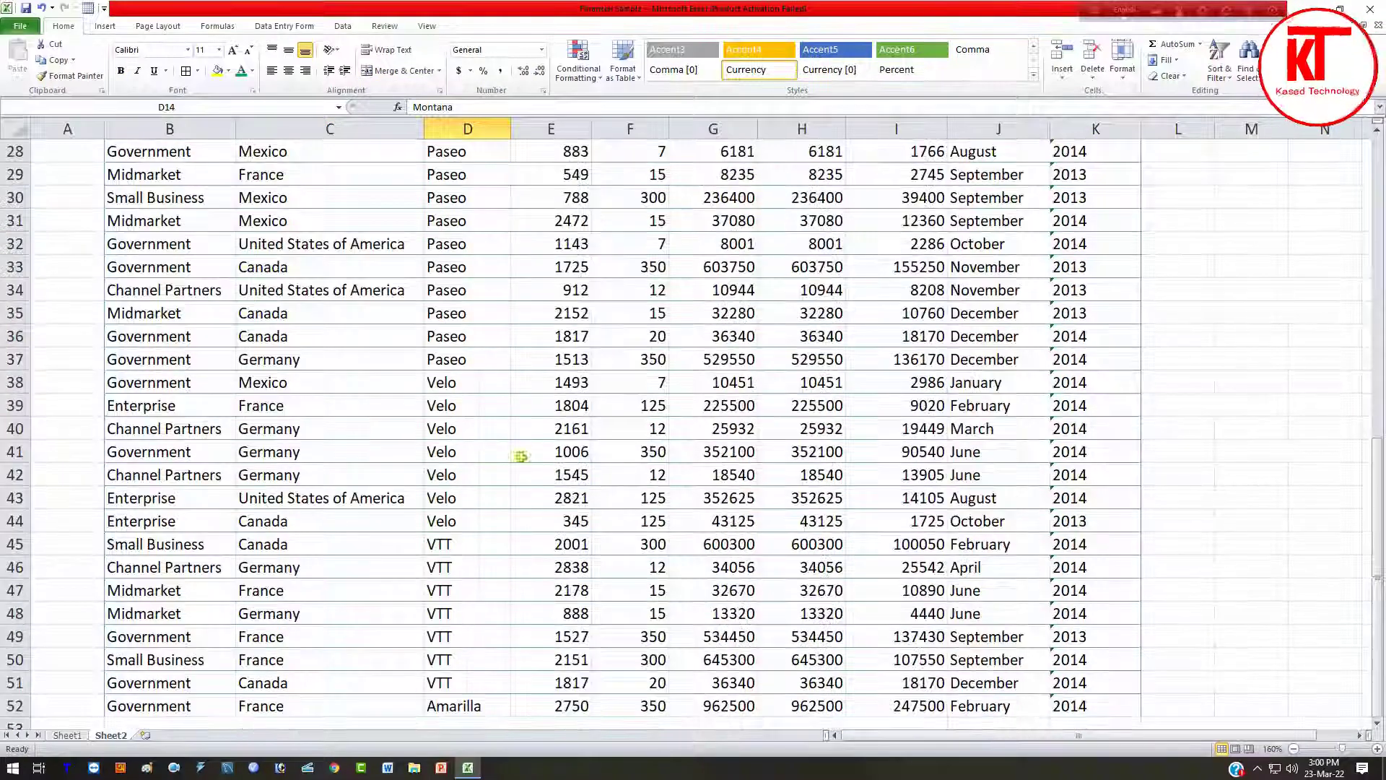
scroll(393, 437, "up", 8)
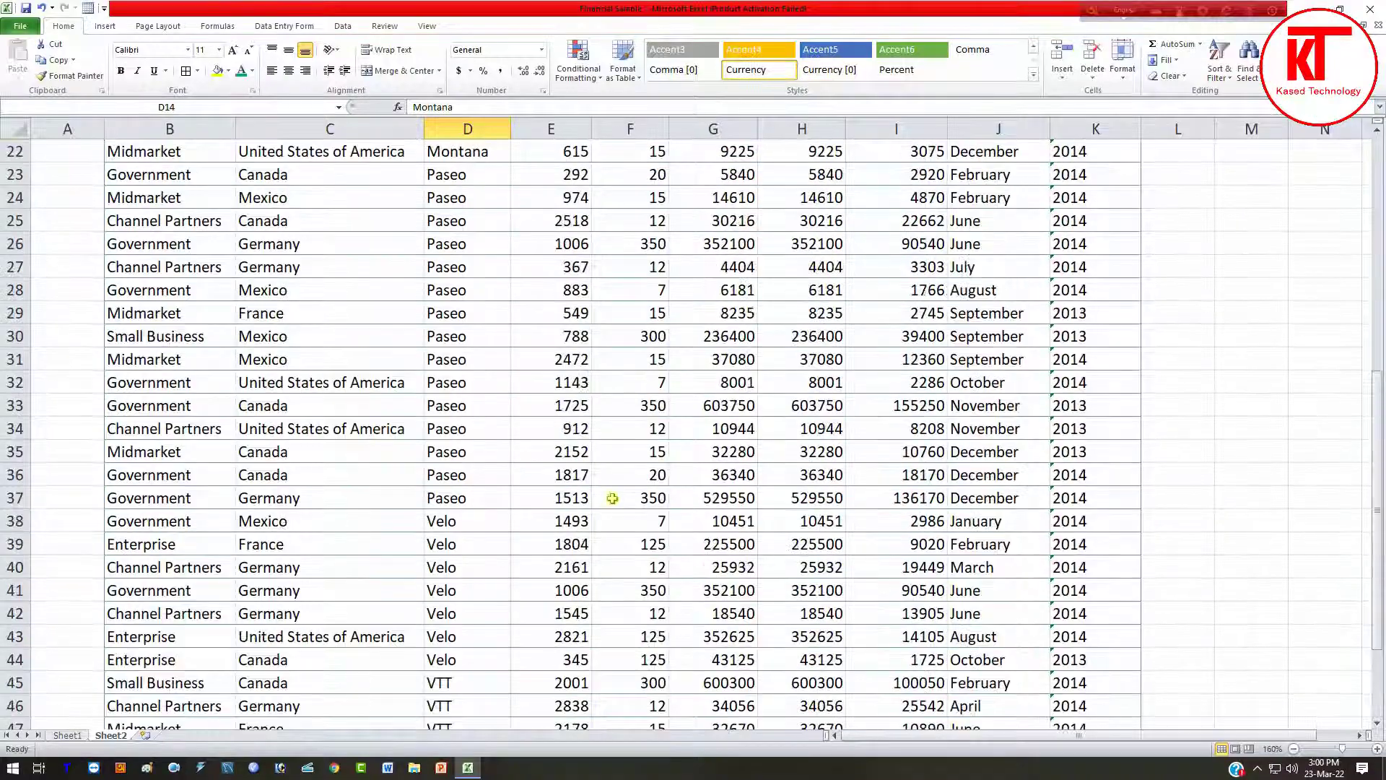
scroll(613, 500, "down", 5)
scroll(582, 498, "up", 11)
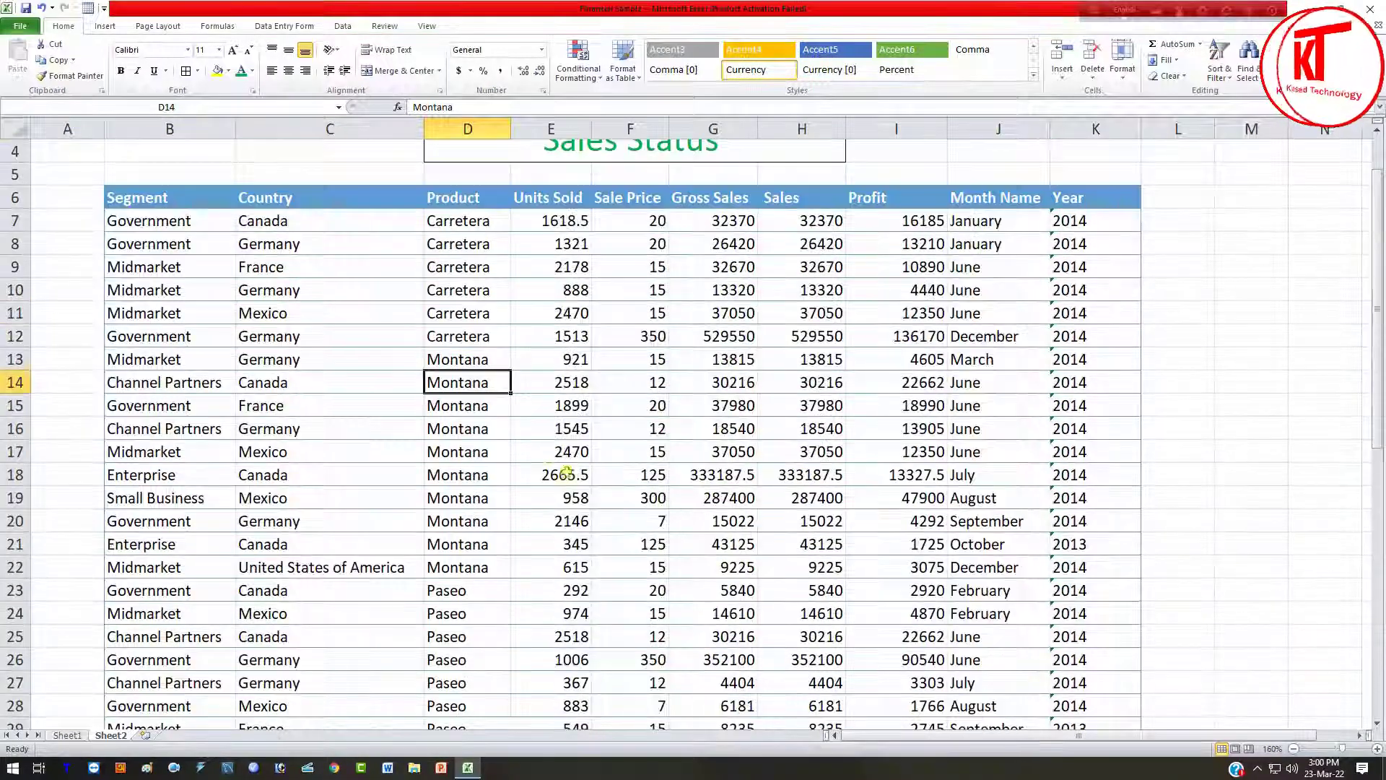
scroll(535, 456, "up", 1)
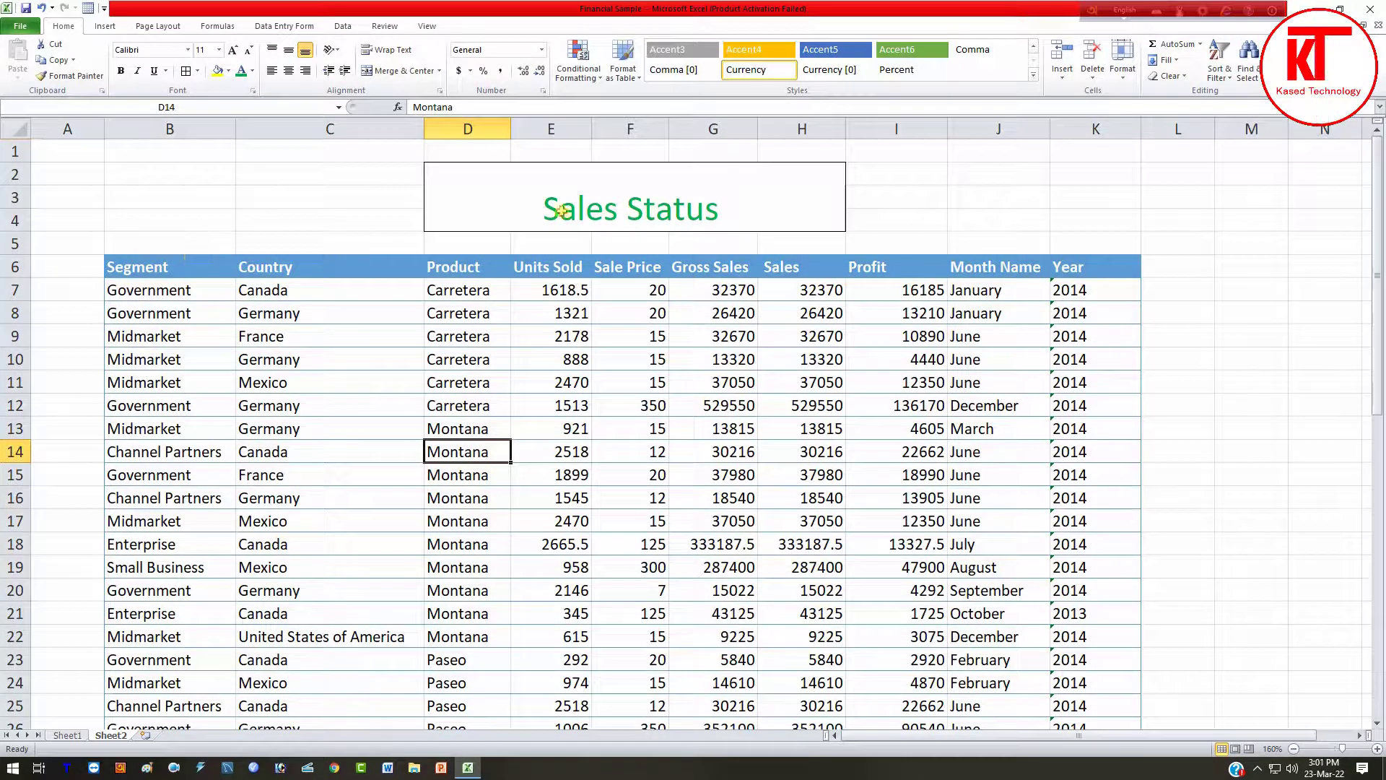
scroll(1013, 491, "down", 12)
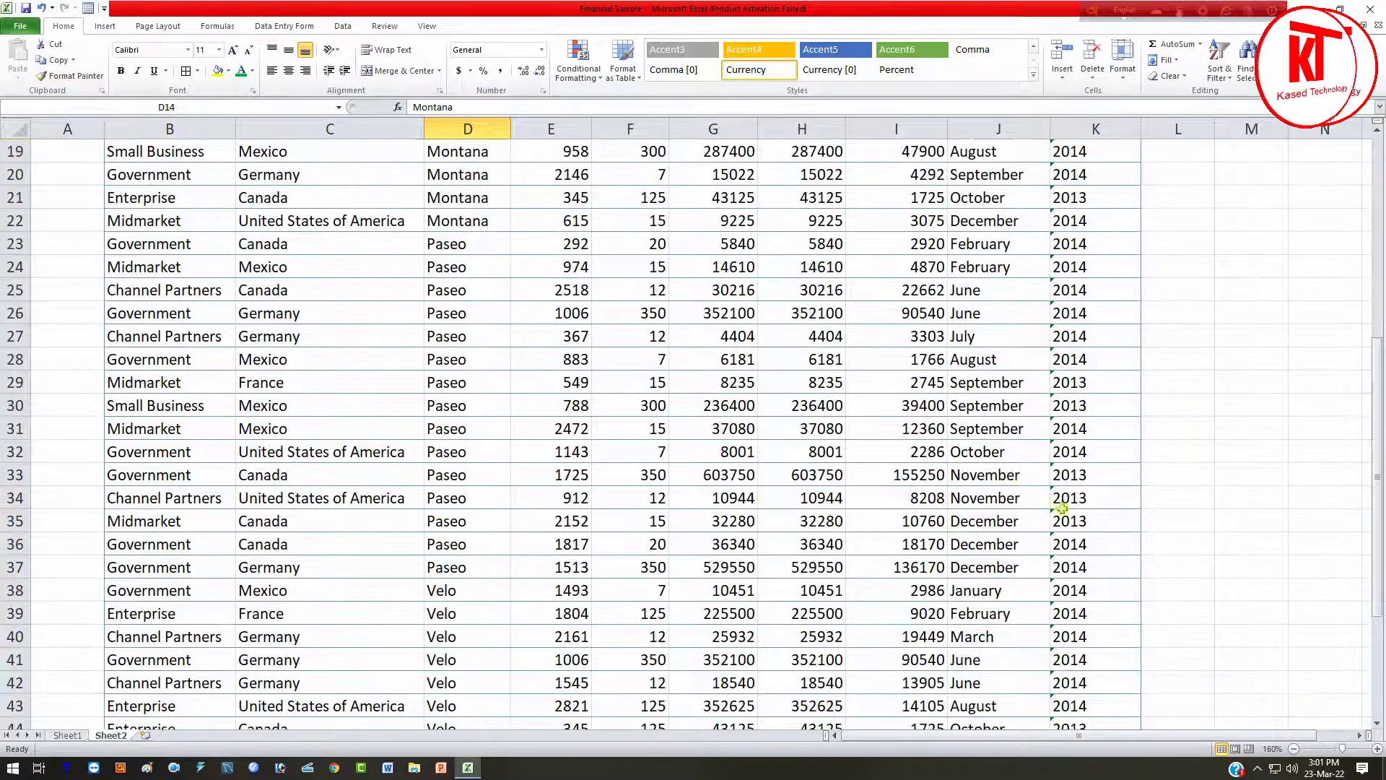
scroll(1099, 517, "up", 11)
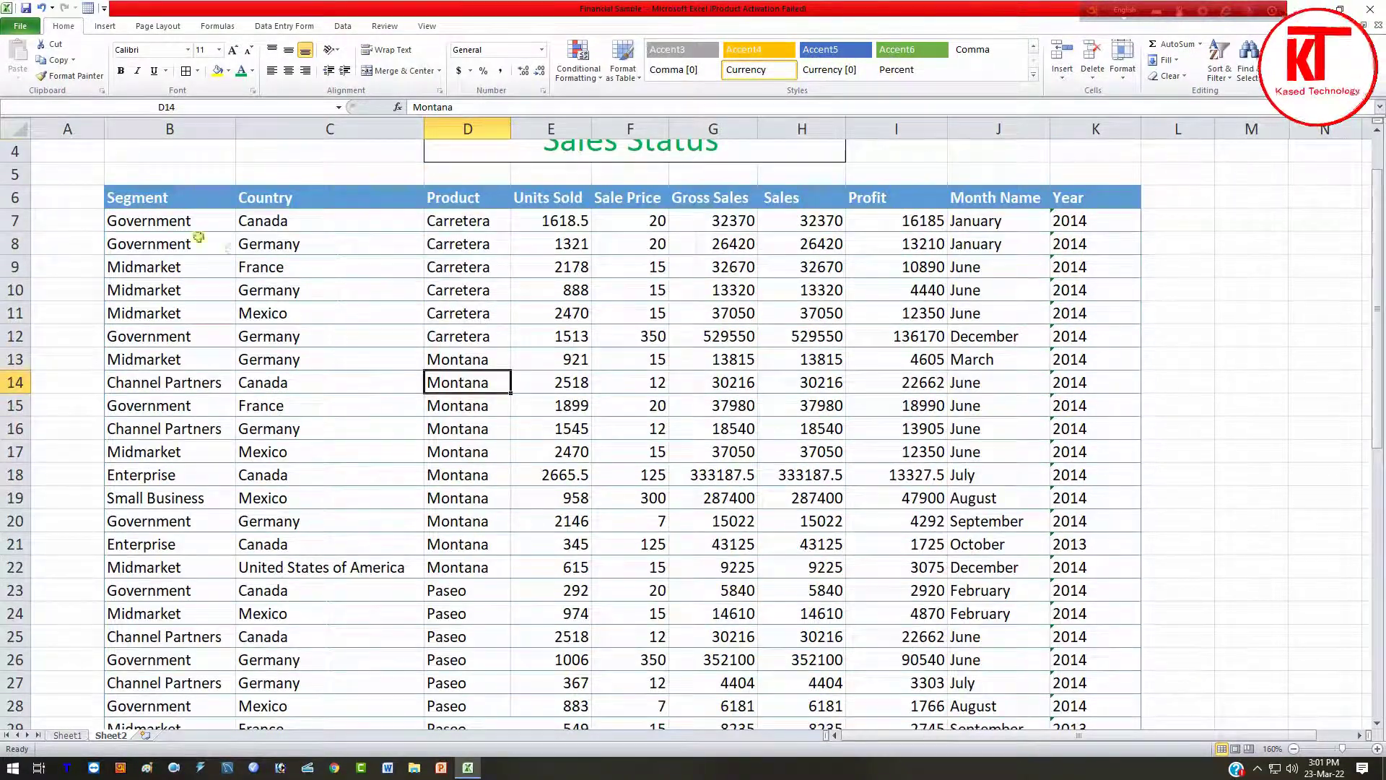
Examine the Country, Product, Units Sold, Month Name and Year columns of the Sales Status table.
left_click(288, 220)
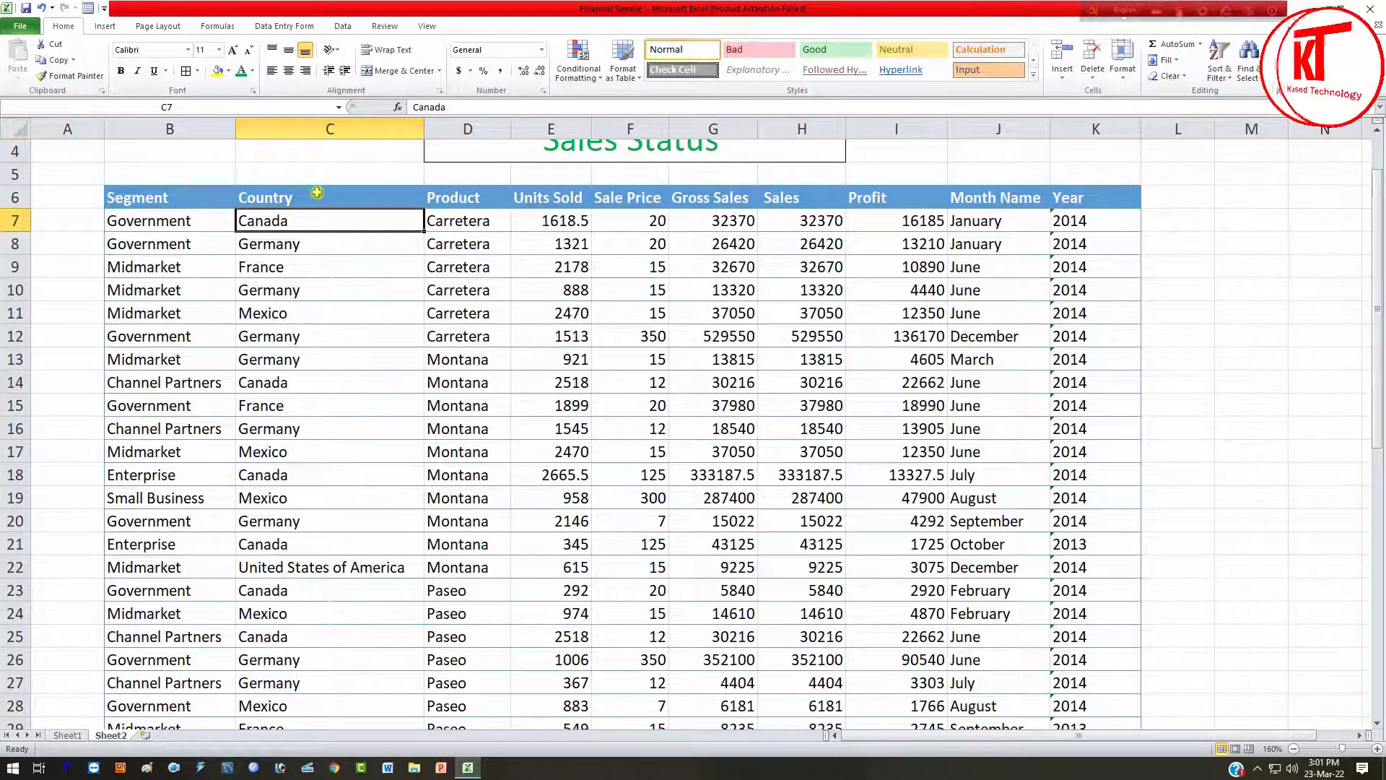
left_click(303, 196)
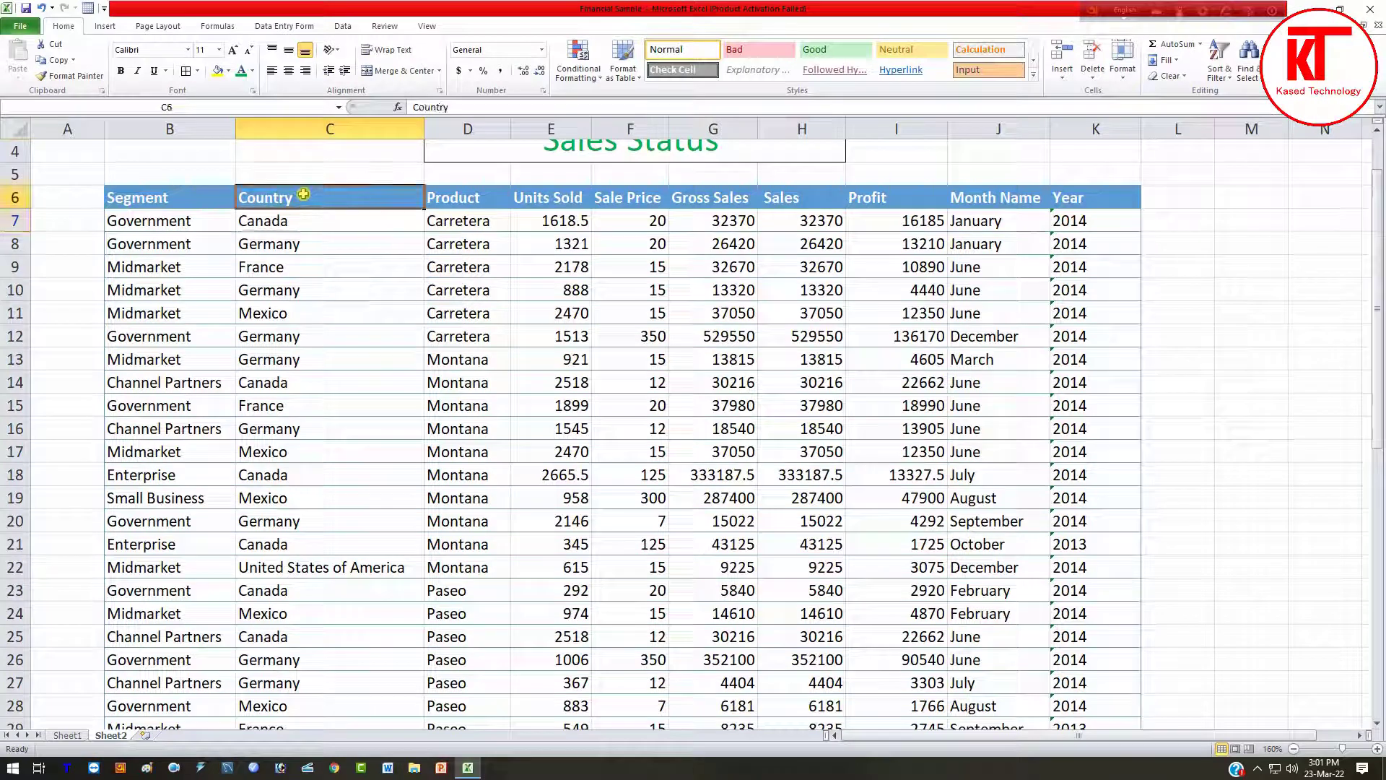
left_click(472, 193)
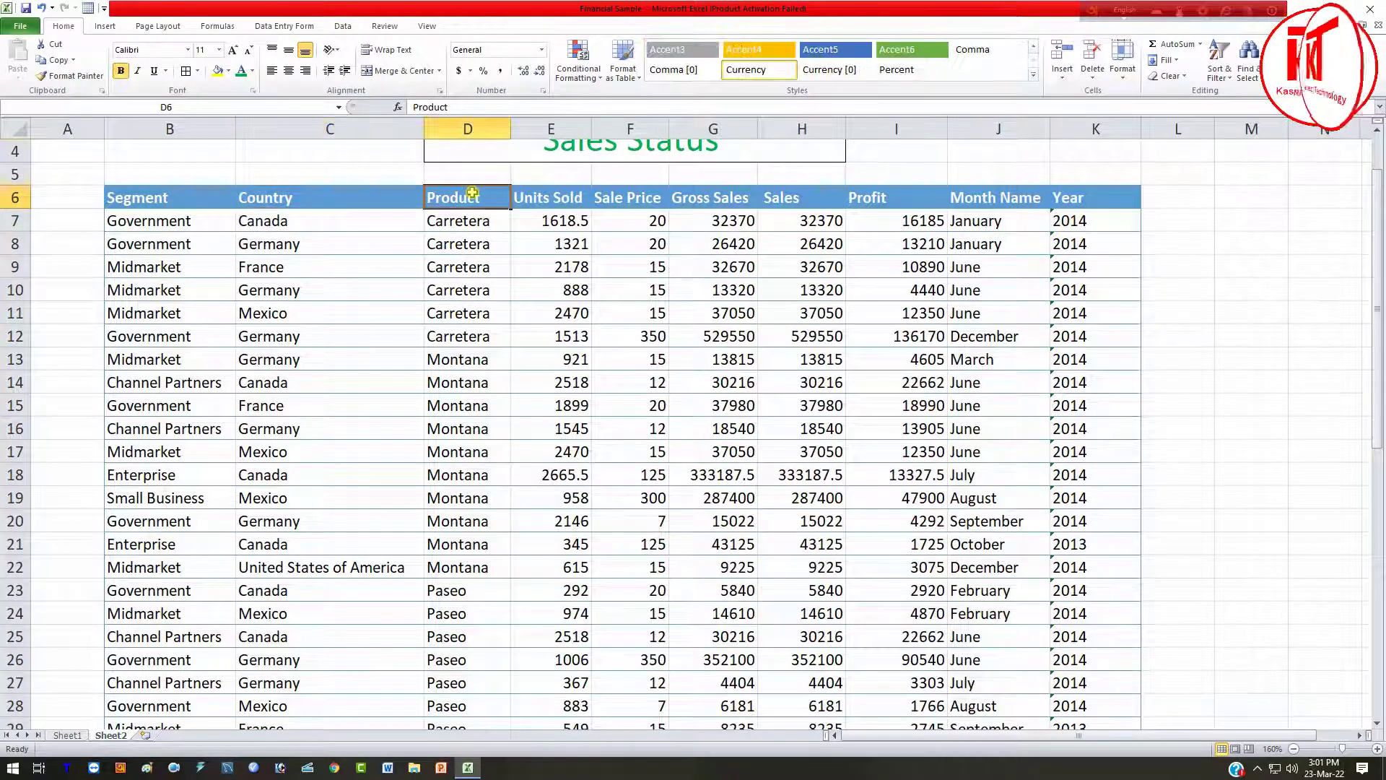
left_click(571, 200)
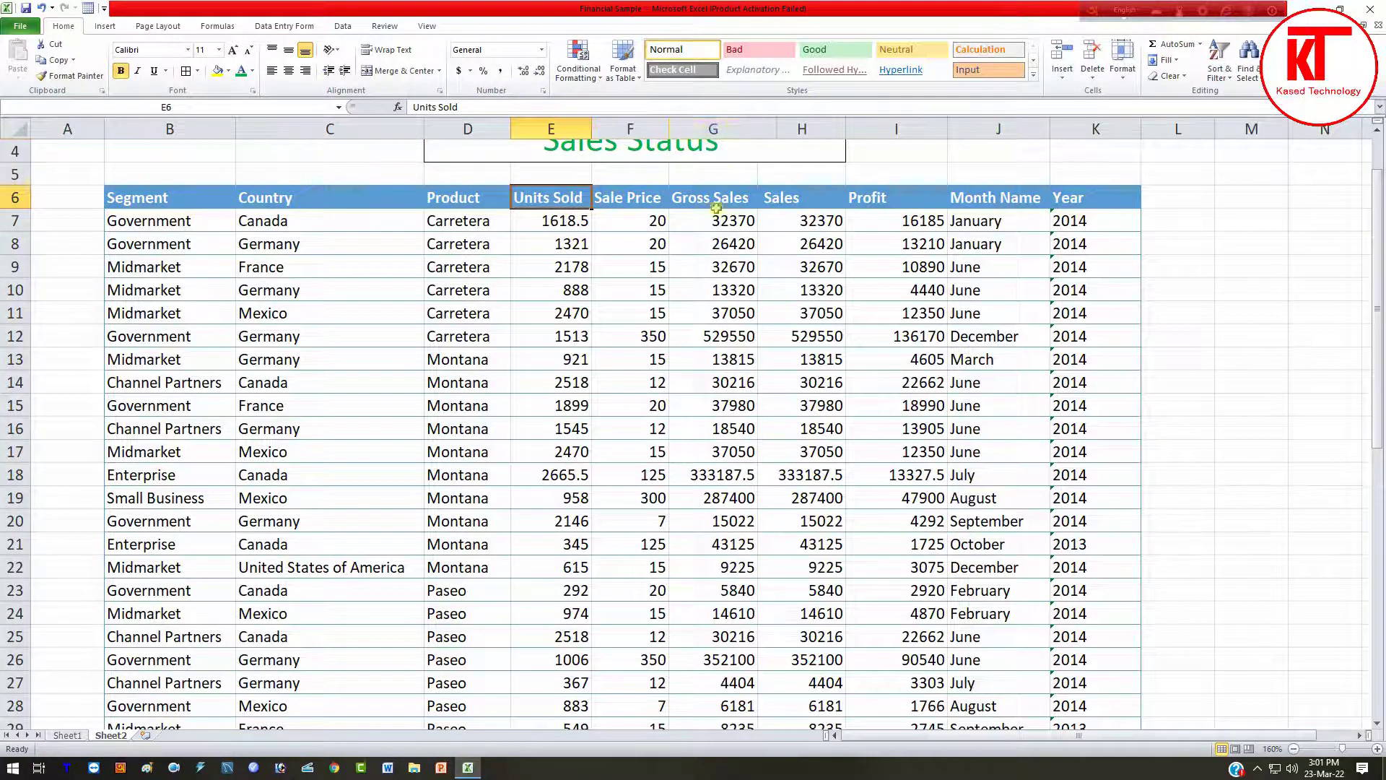
scroll(753, 244, "up", 1)
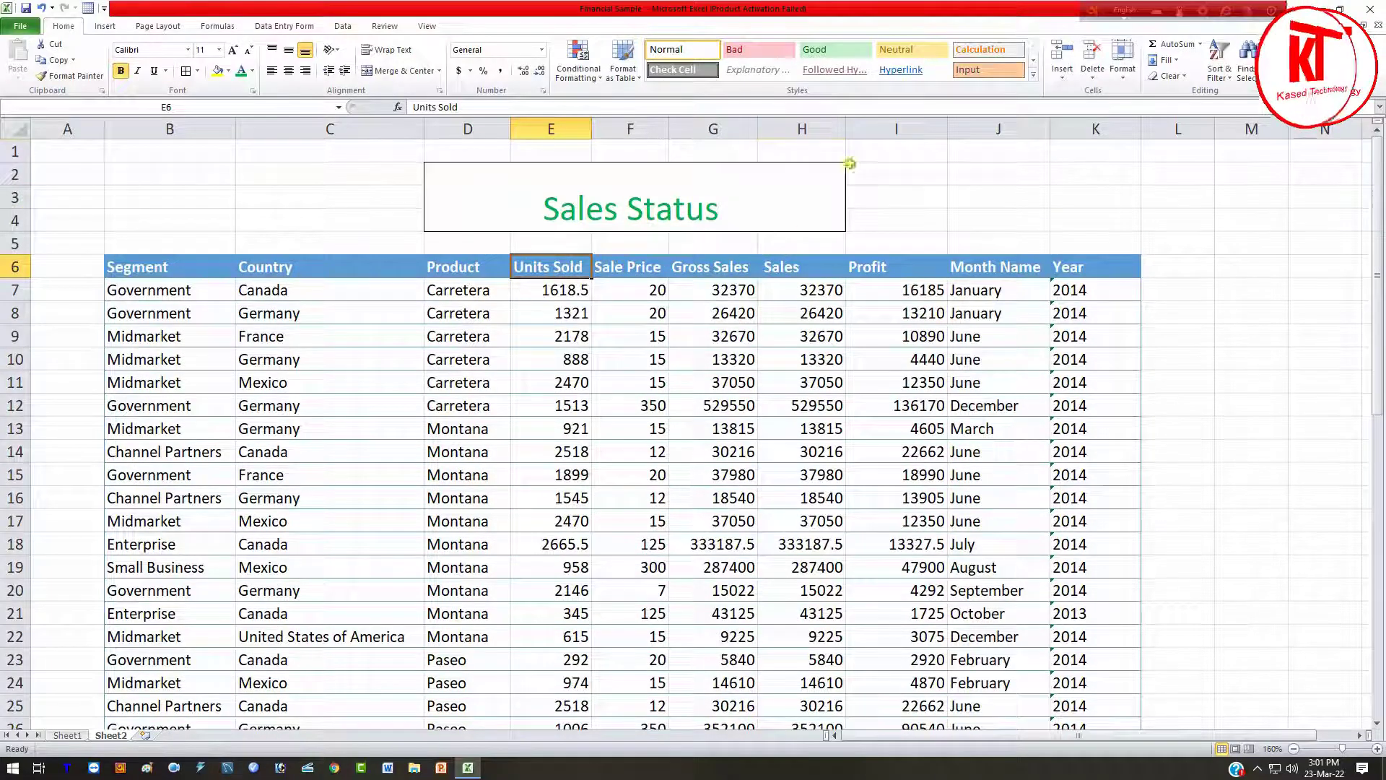
left_click(1008, 128)
left_click(1013, 296)
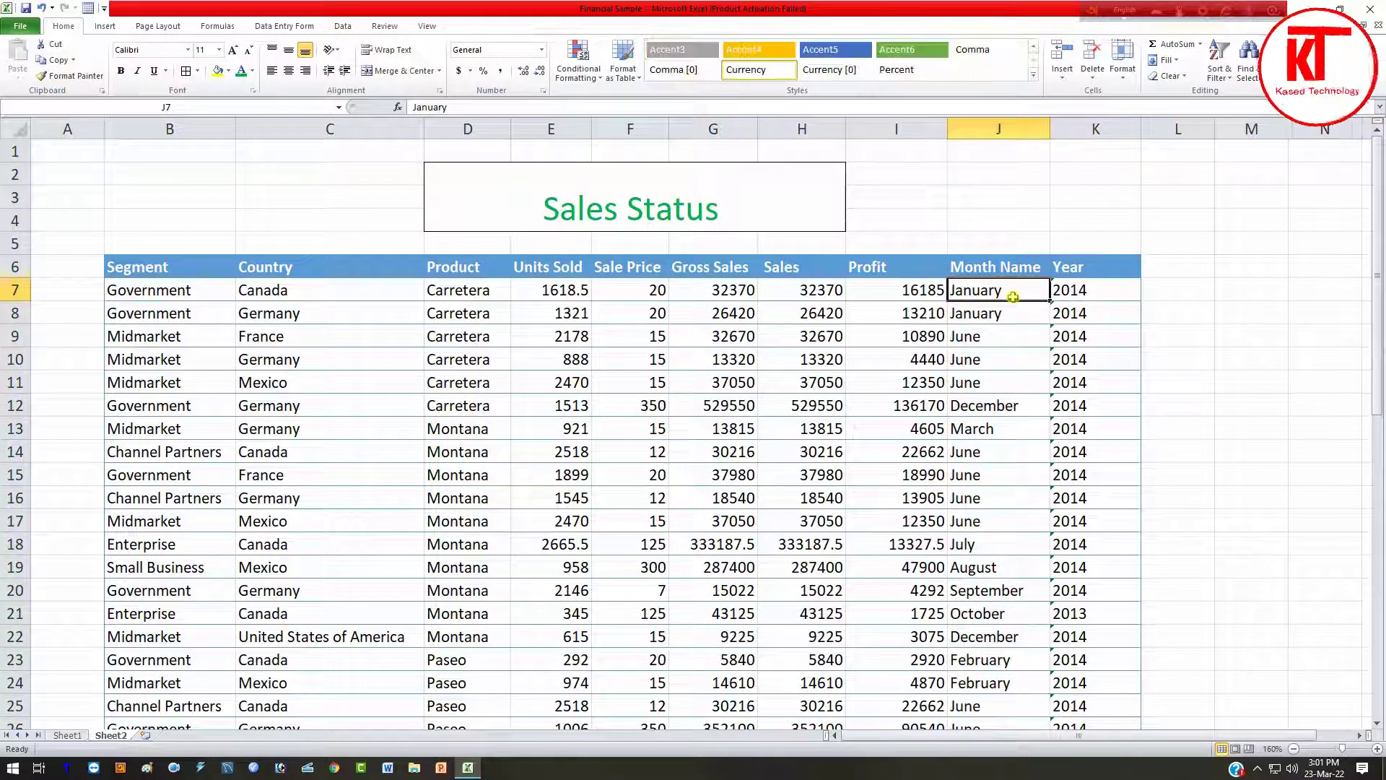
left_click(1067, 295)
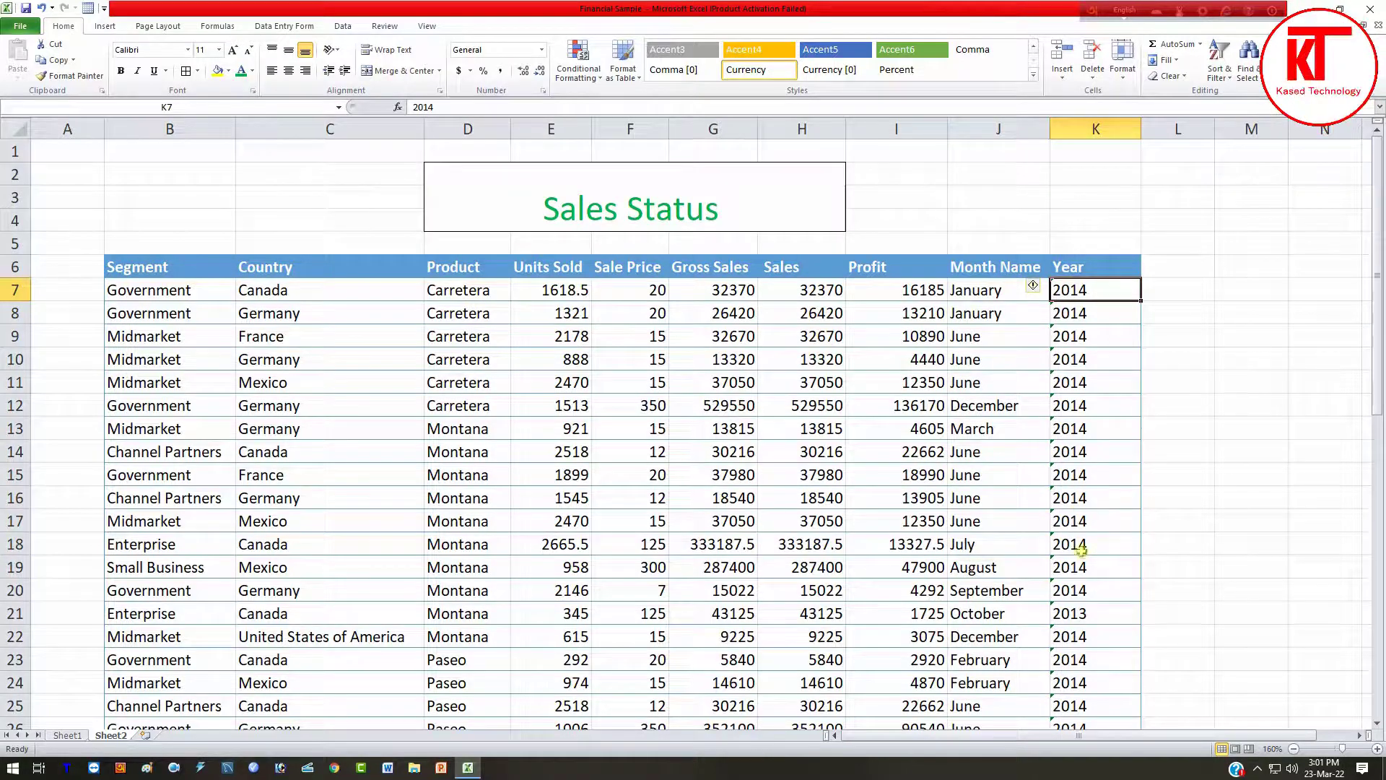
scroll(1082, 455, "down", 3)
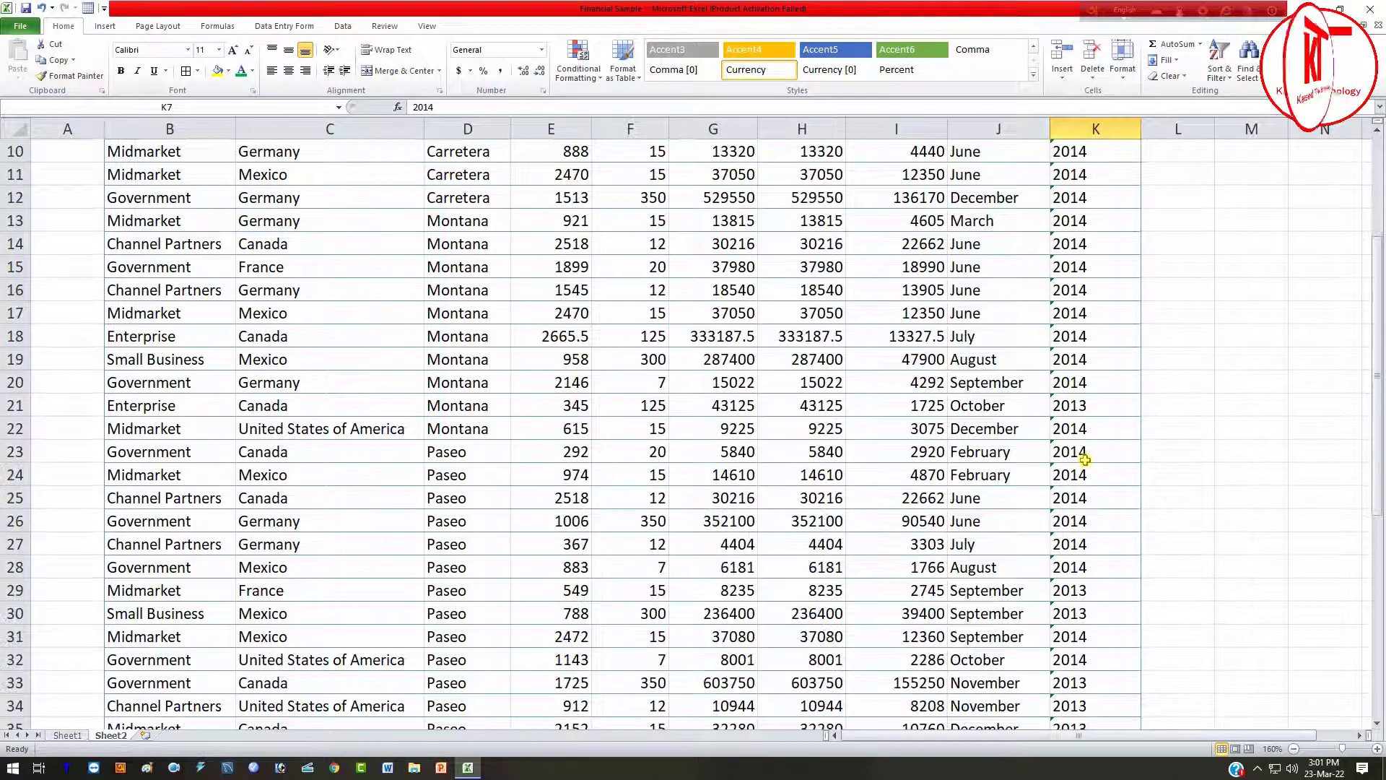
scroll(1083, 440, "up", 3)
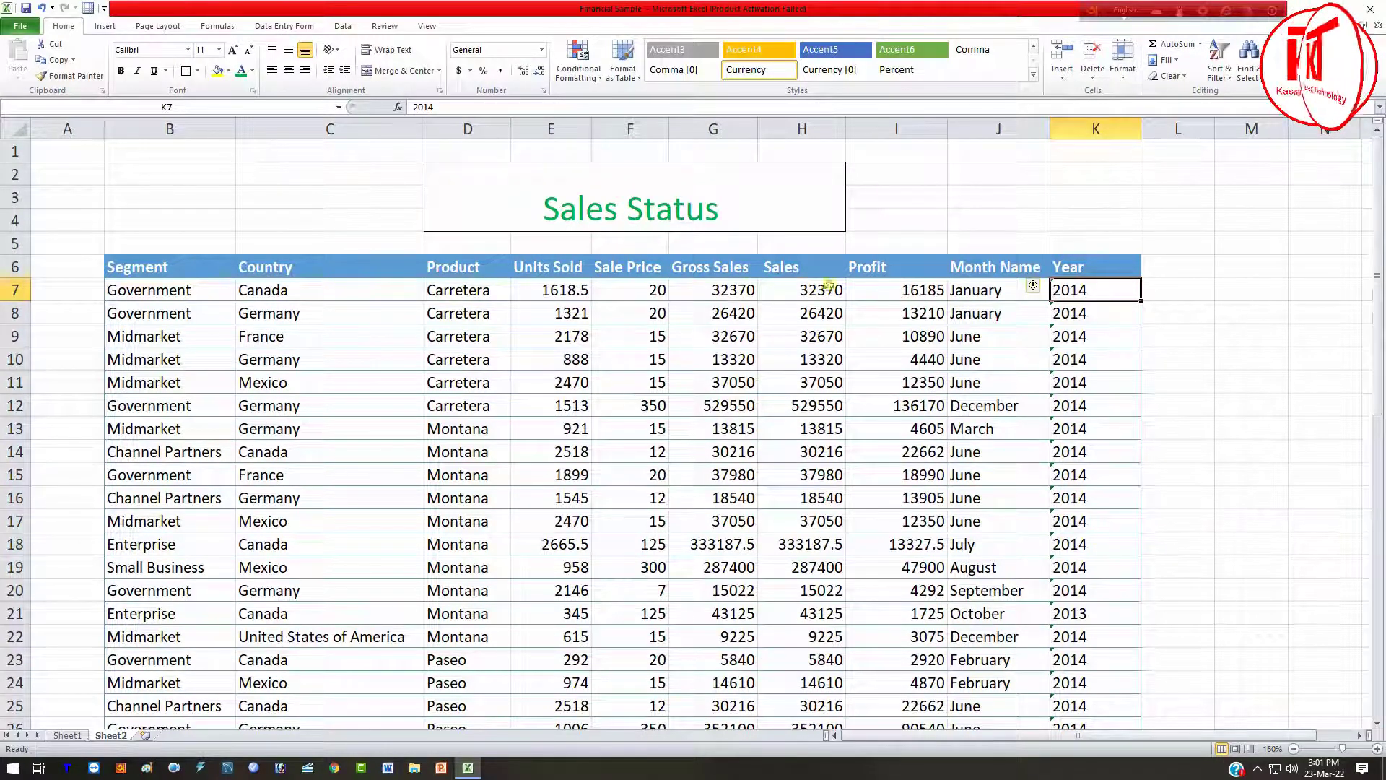
Examine the Sales and Profit columns alongside the month and year records of the table.
left_click(802, 272)
left_click(877, 267)
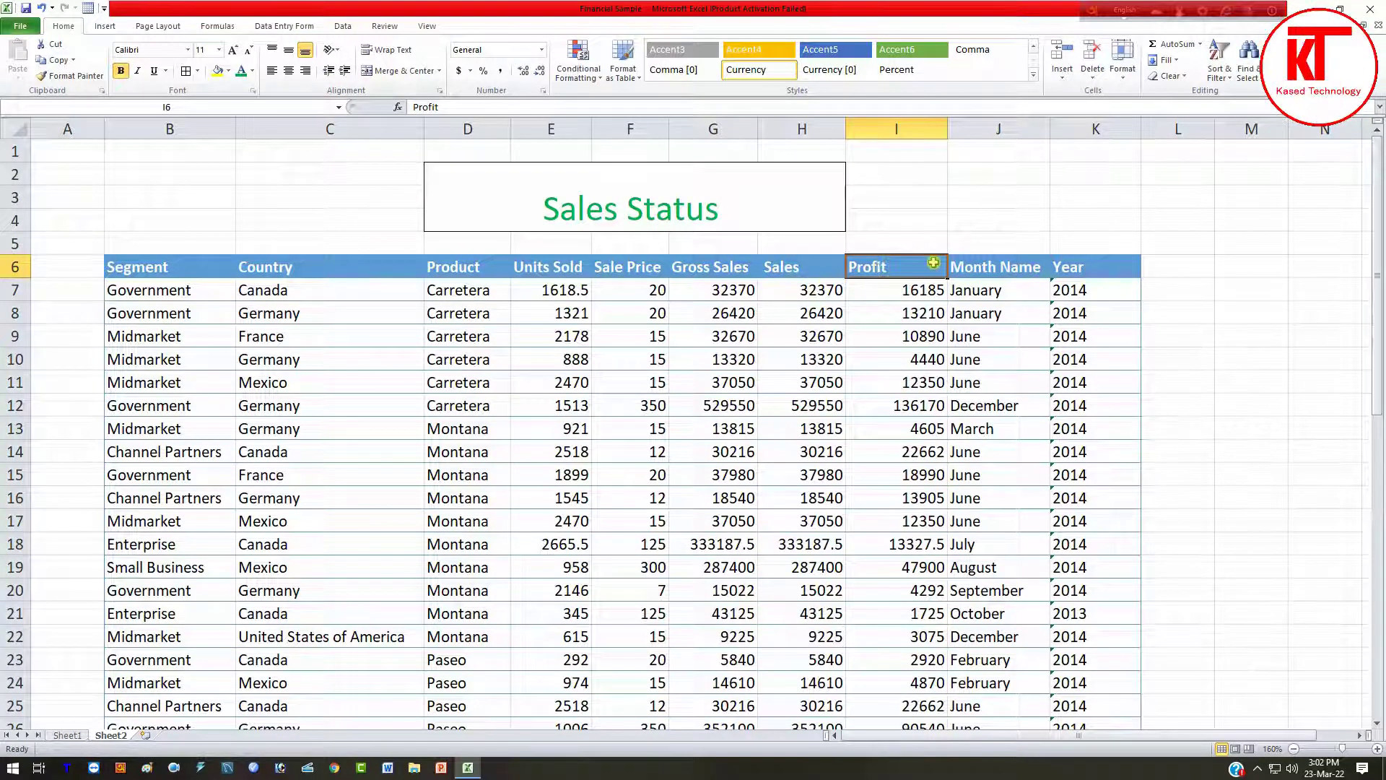
left_click_drag(795, 273, 888, 269)
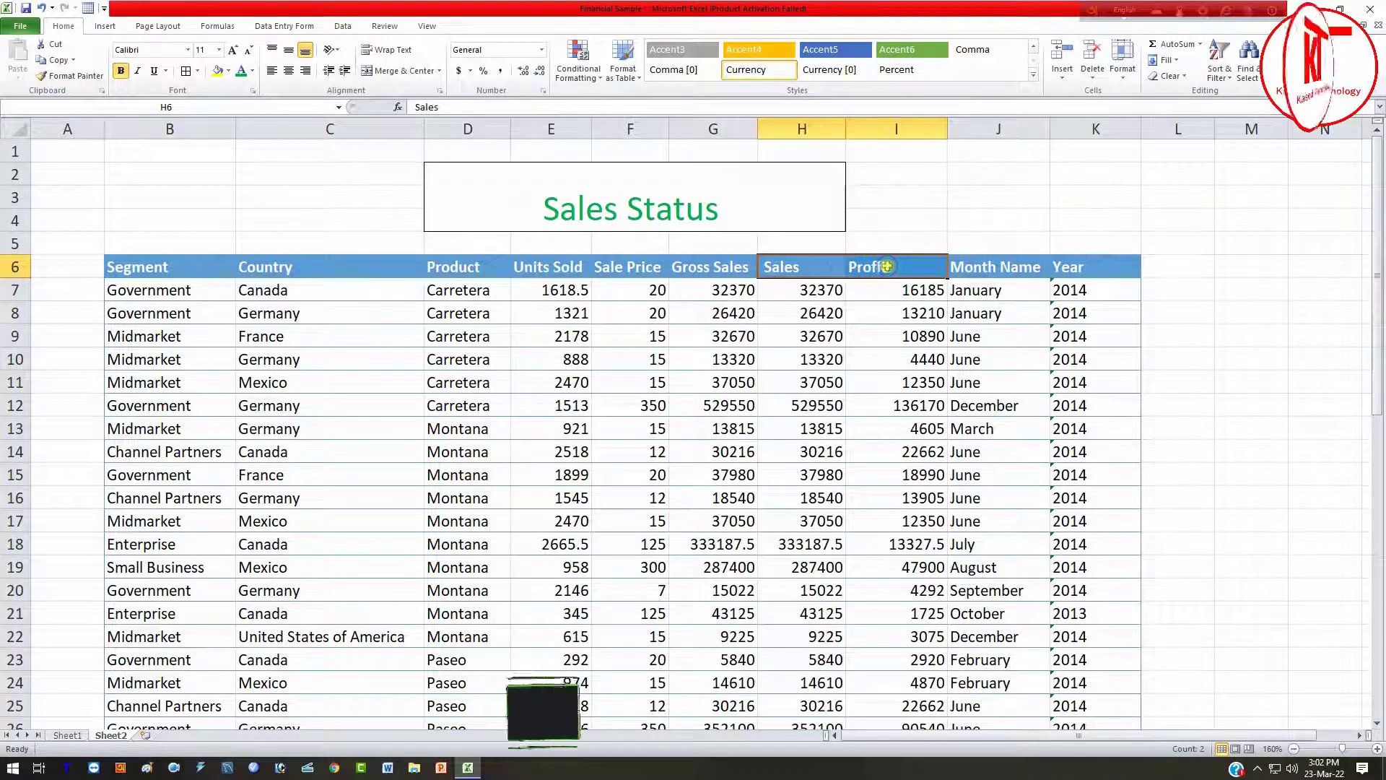
scroll(641, 533, "down", 2)
scroll(641, 532, "down", 5)
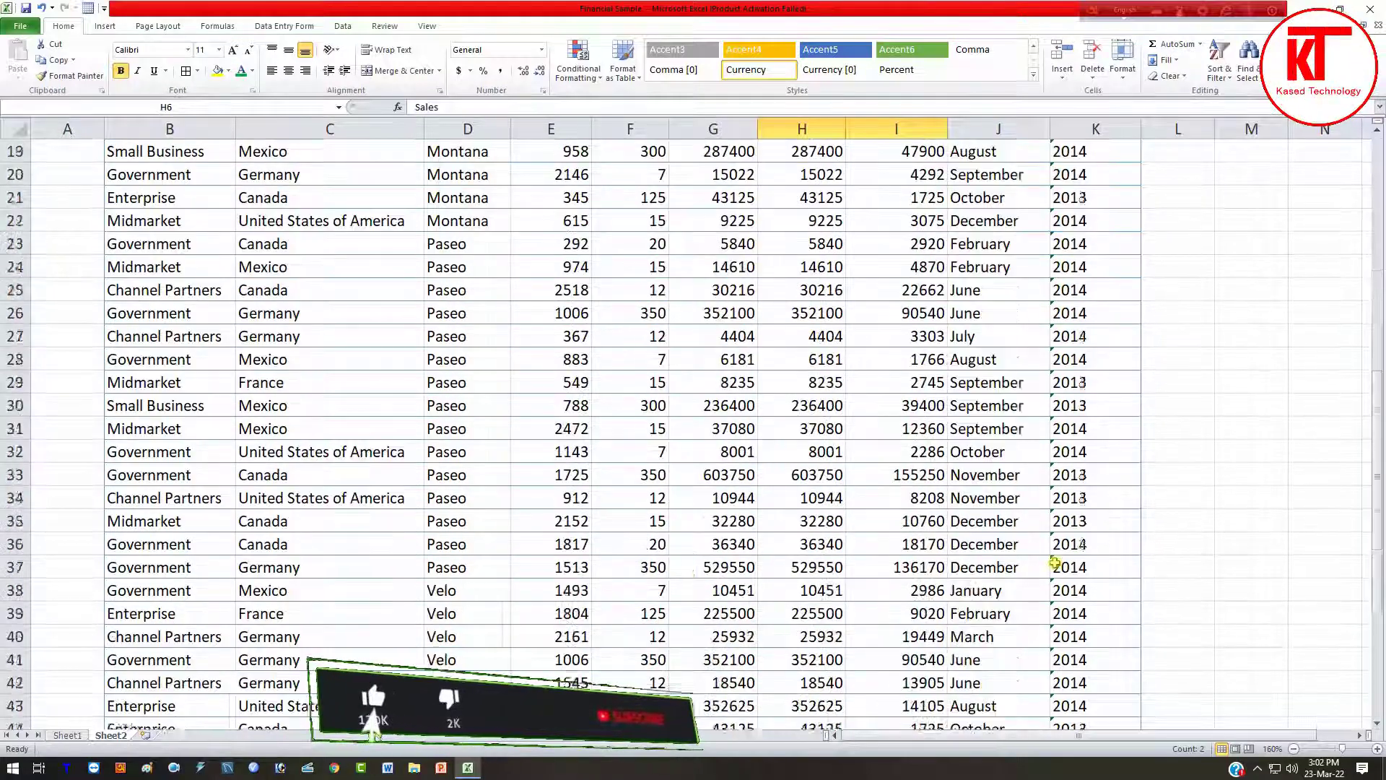
scroll(963, 550, "up", 7)
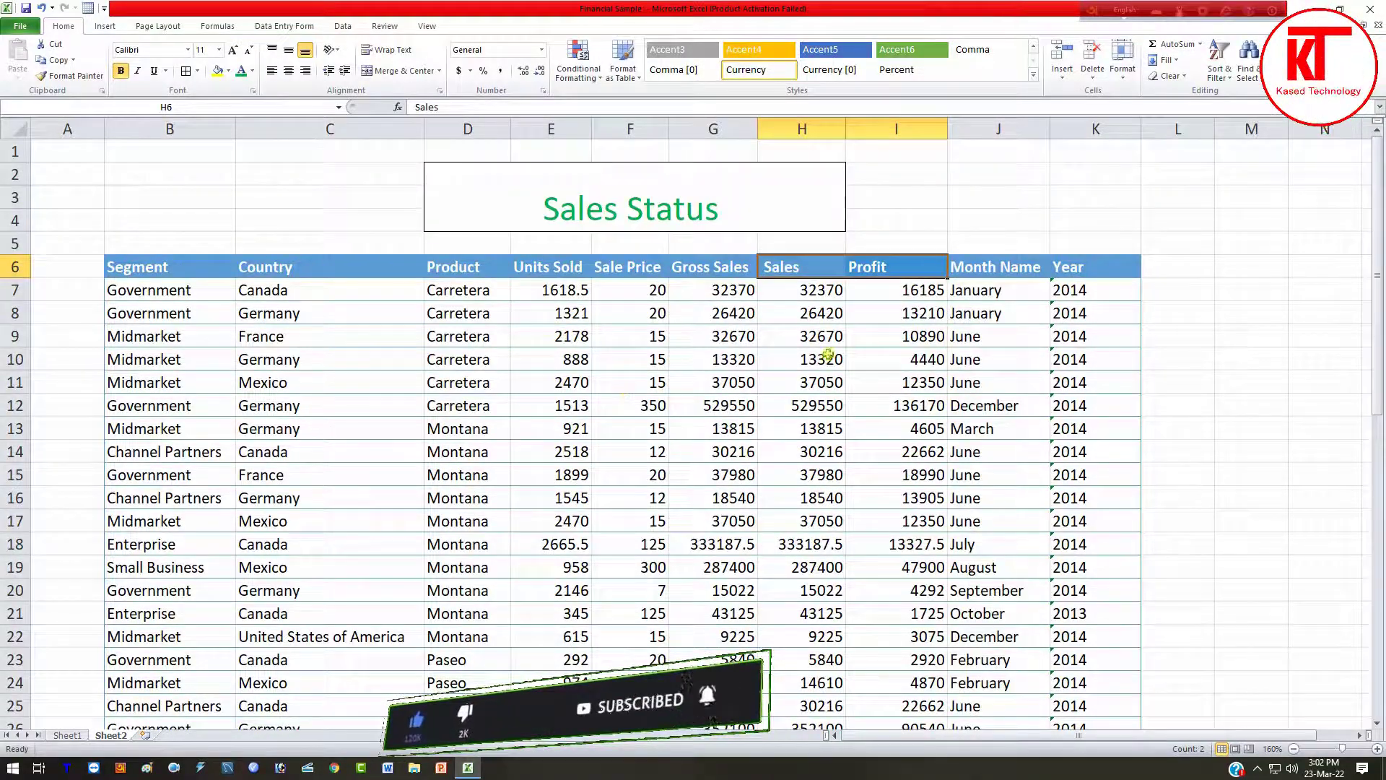
left_click(1000, 445)
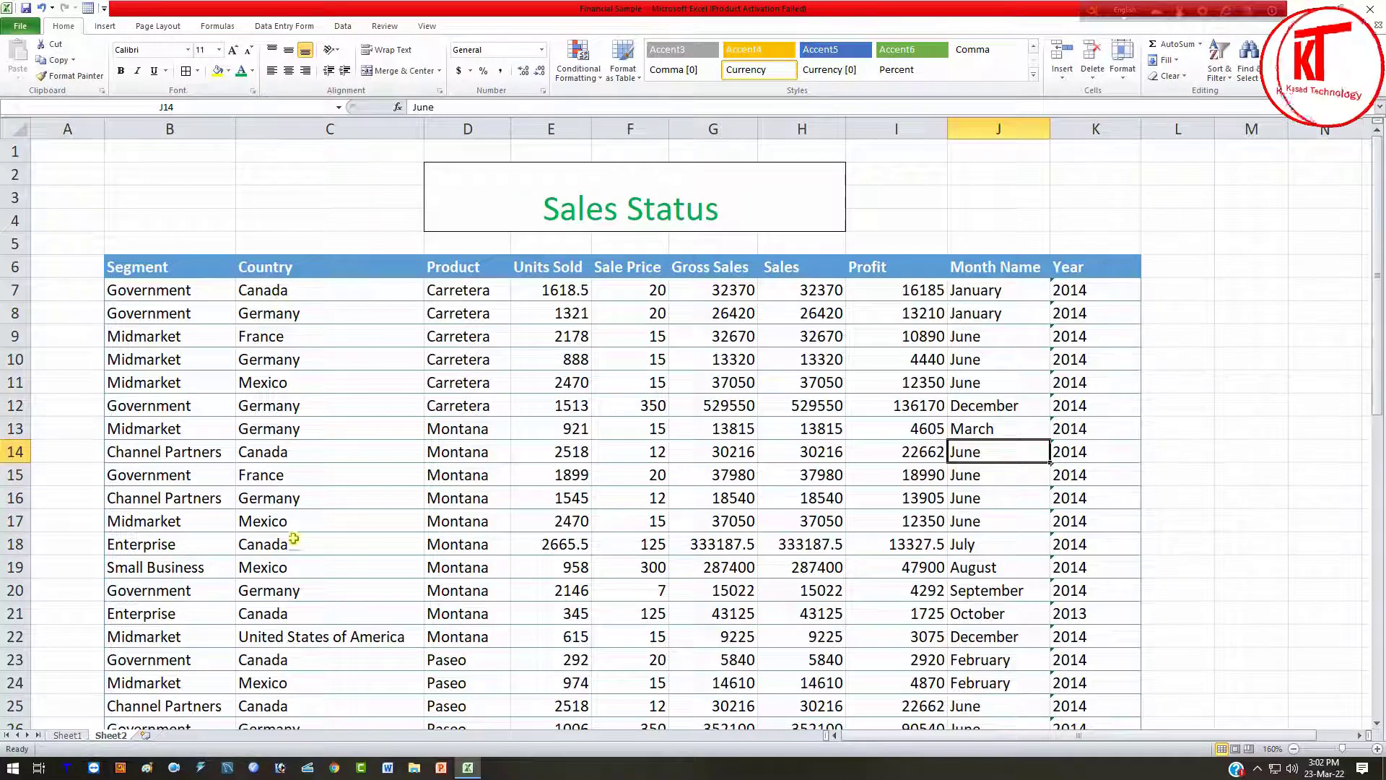
Create a PivotTable in a new worksheet from the Sales Status data range Sheet2!$B$6:$K$52.
left_click(267, 525)
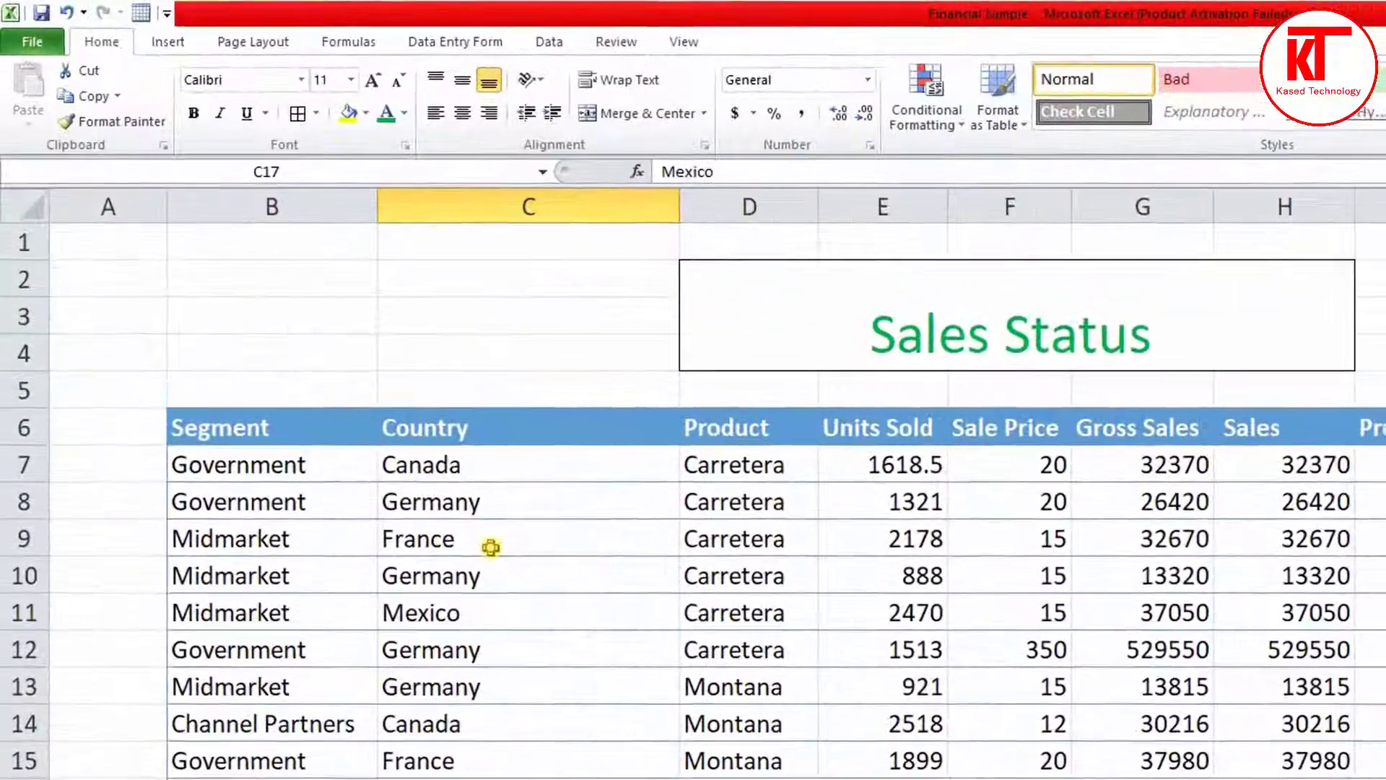
left_click(304, 336)
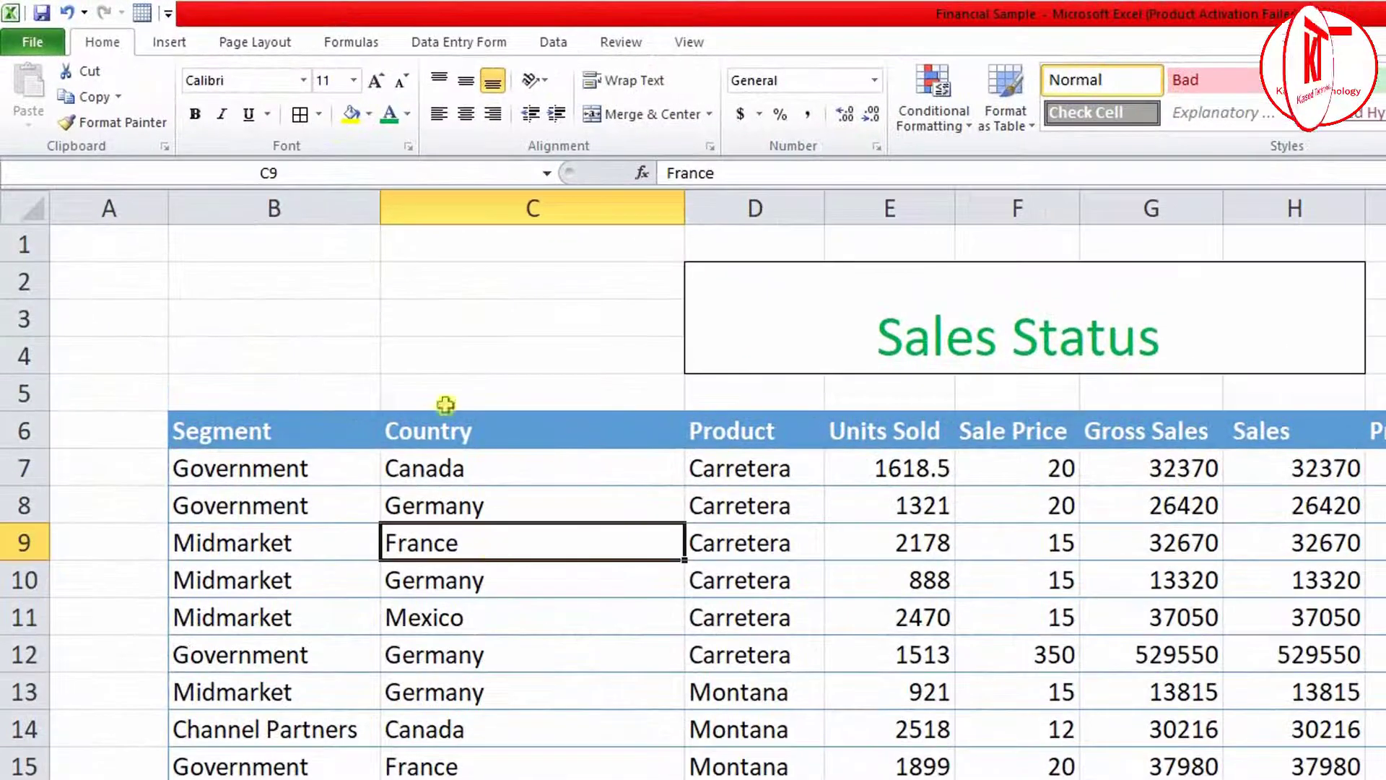
left_click(167, 44)
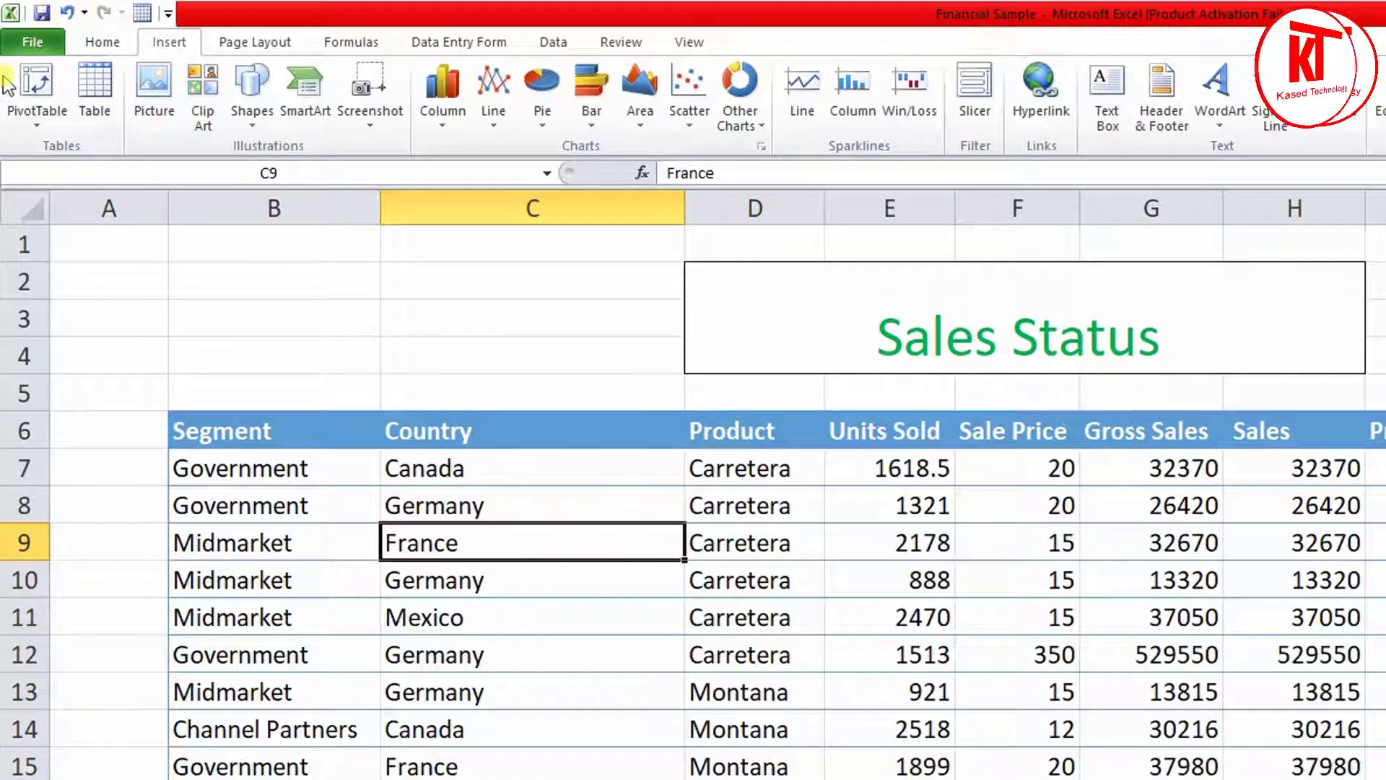
left_click(38, 90)
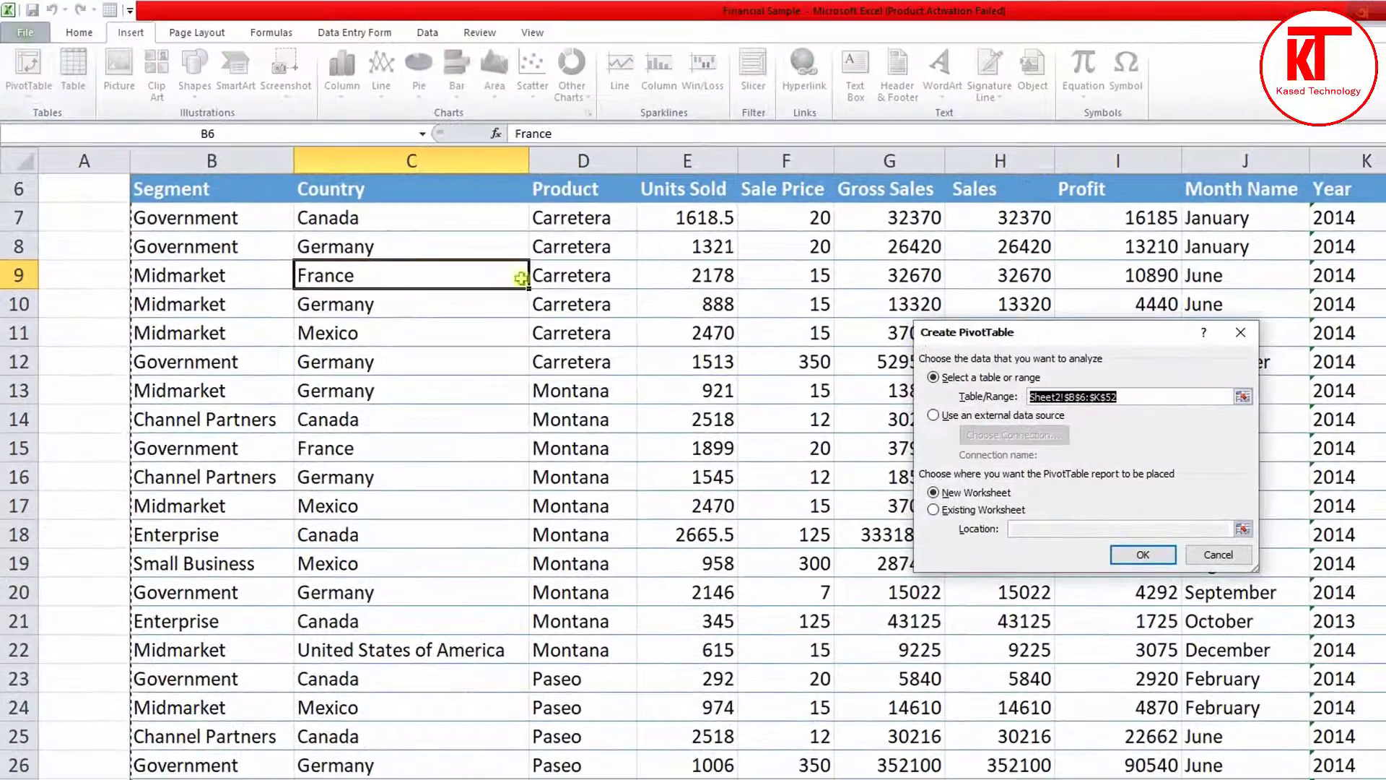
left_click_drag(983, 330, 676, 325)
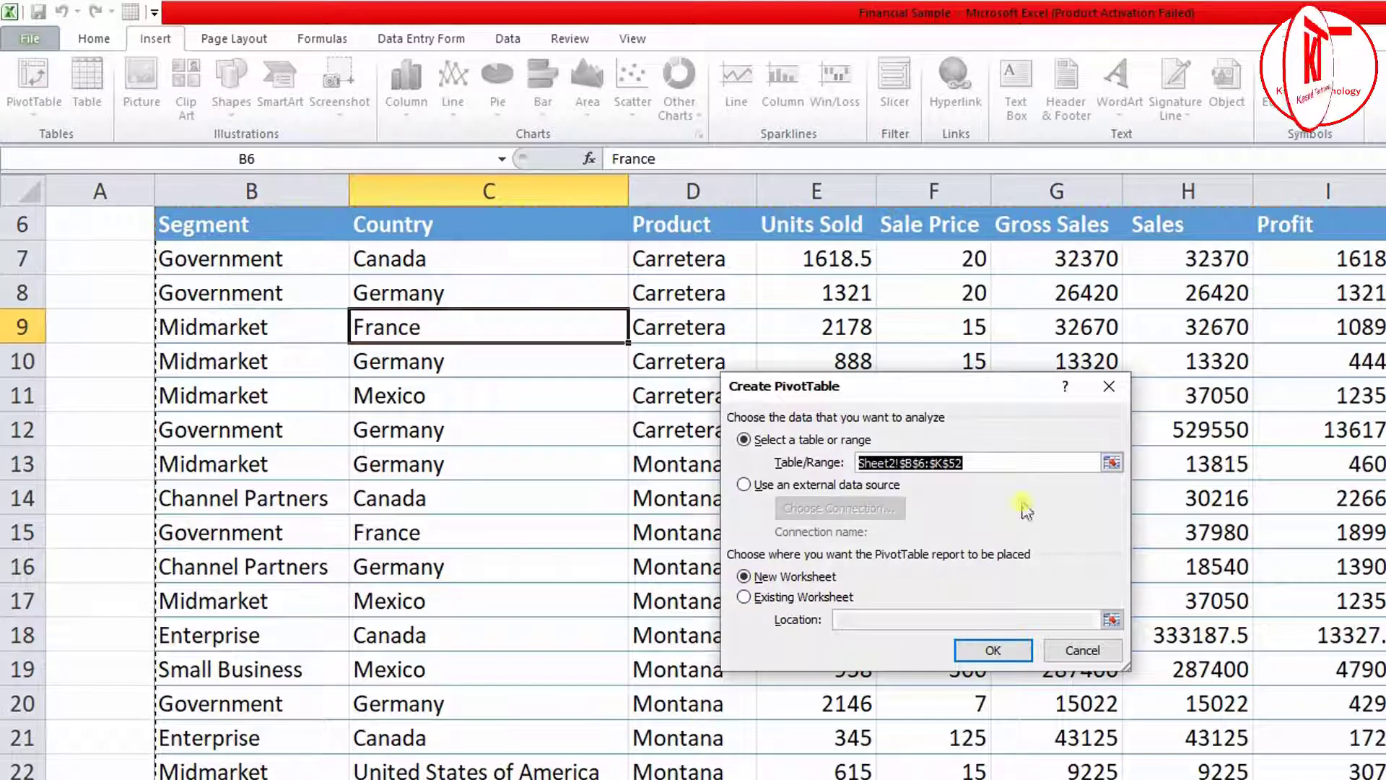
scroll(847, 621, "up", 2)
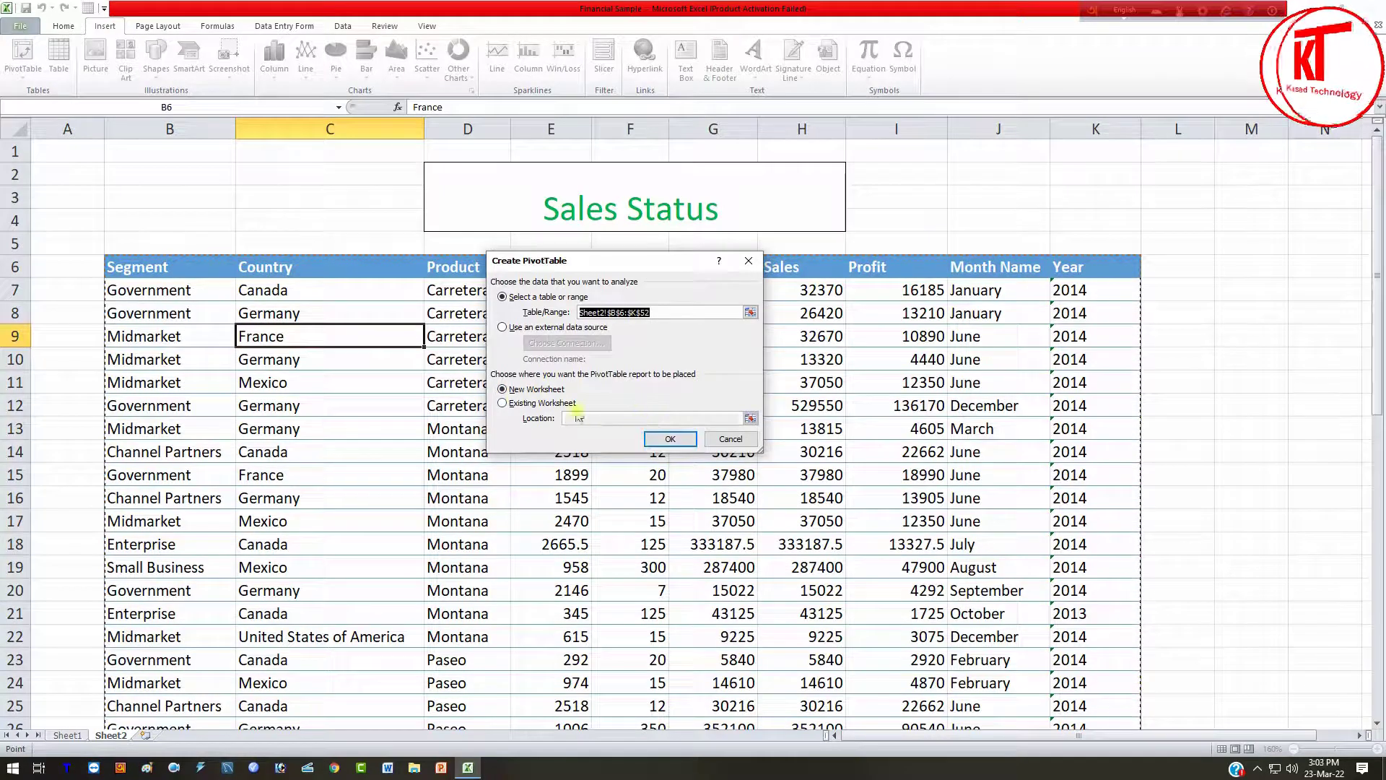
left_click(670, 439)
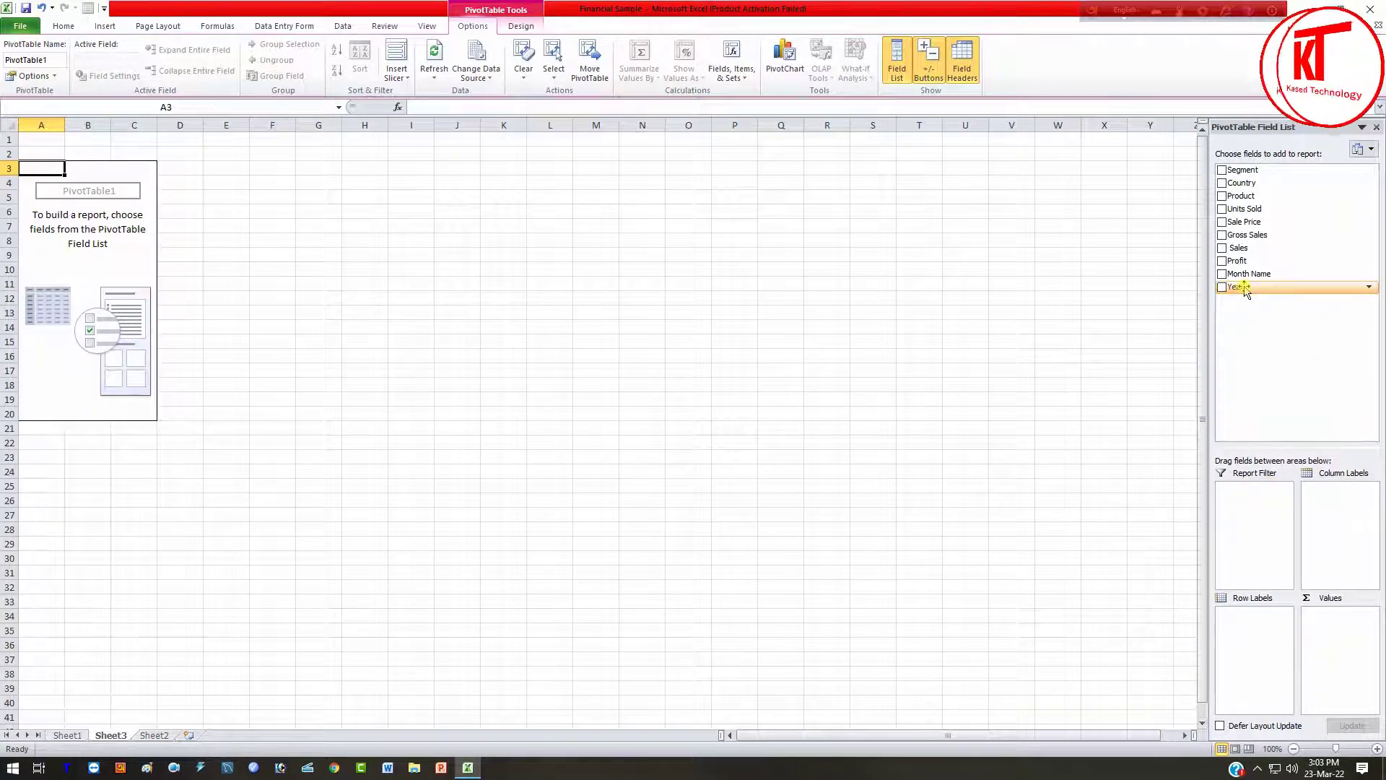
Add the Year field to the PivotTable as a report filter and check its available filter values.
left_click_drag(1263, 290, 1250, 497)
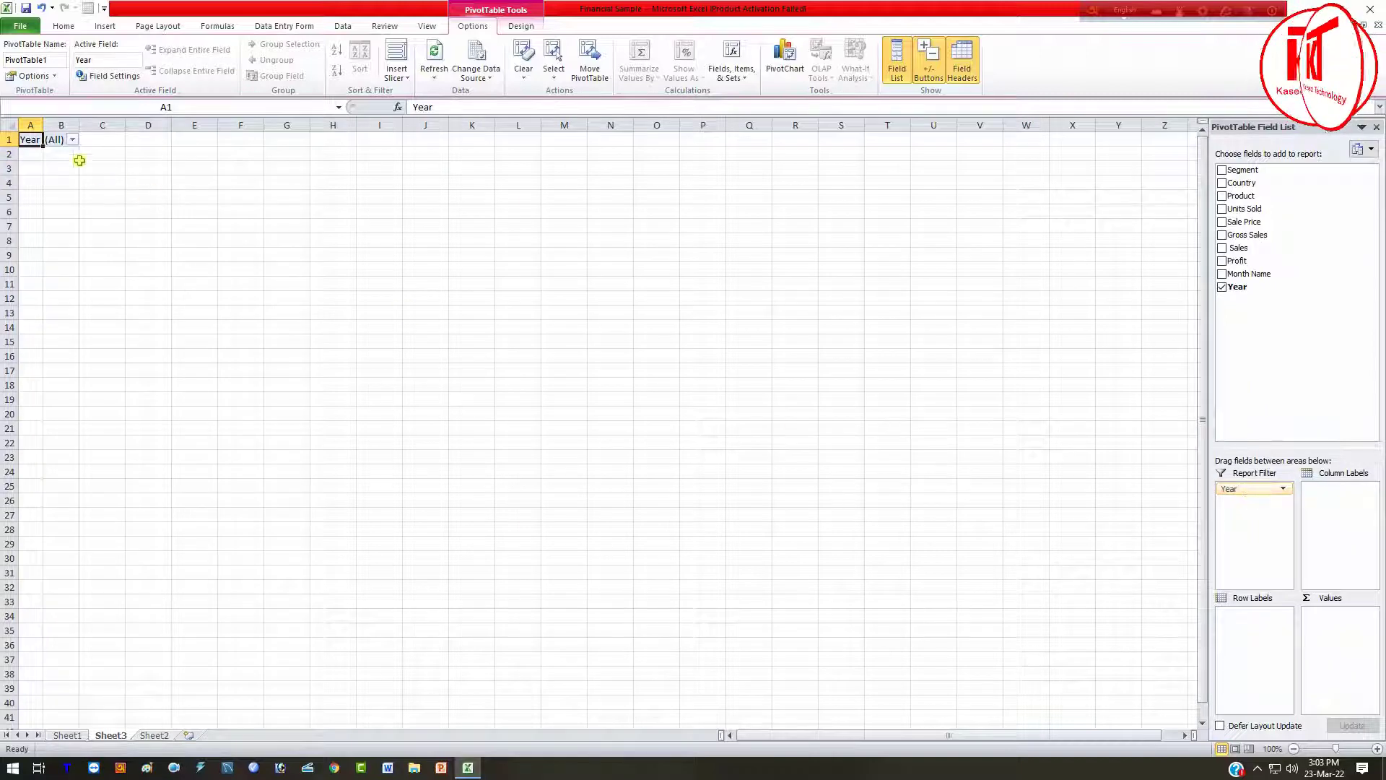
left_click(72, 139)
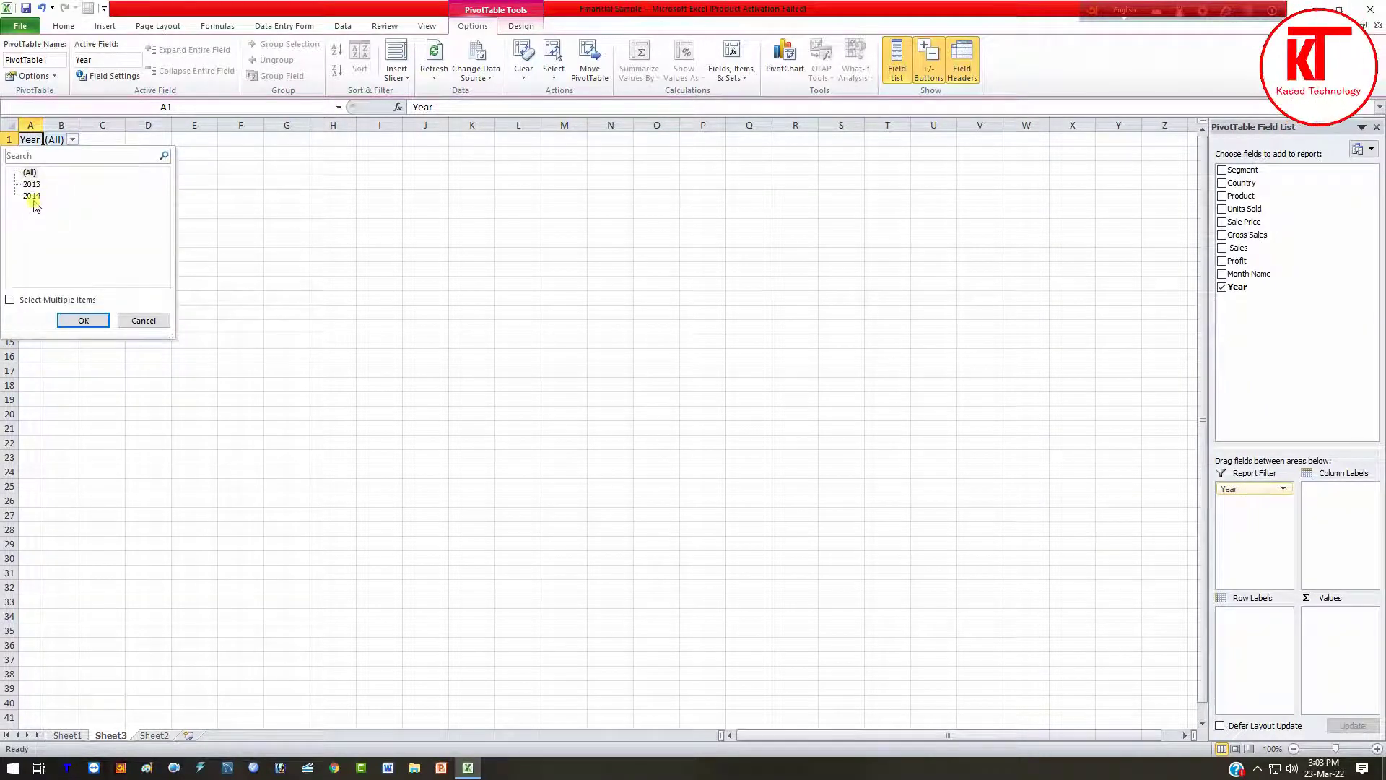
left_click(137, 322)
Add the Sales field to the PivotTable's Values area as a sum.
left_click(1377, 749)
left_click(1378, 749)
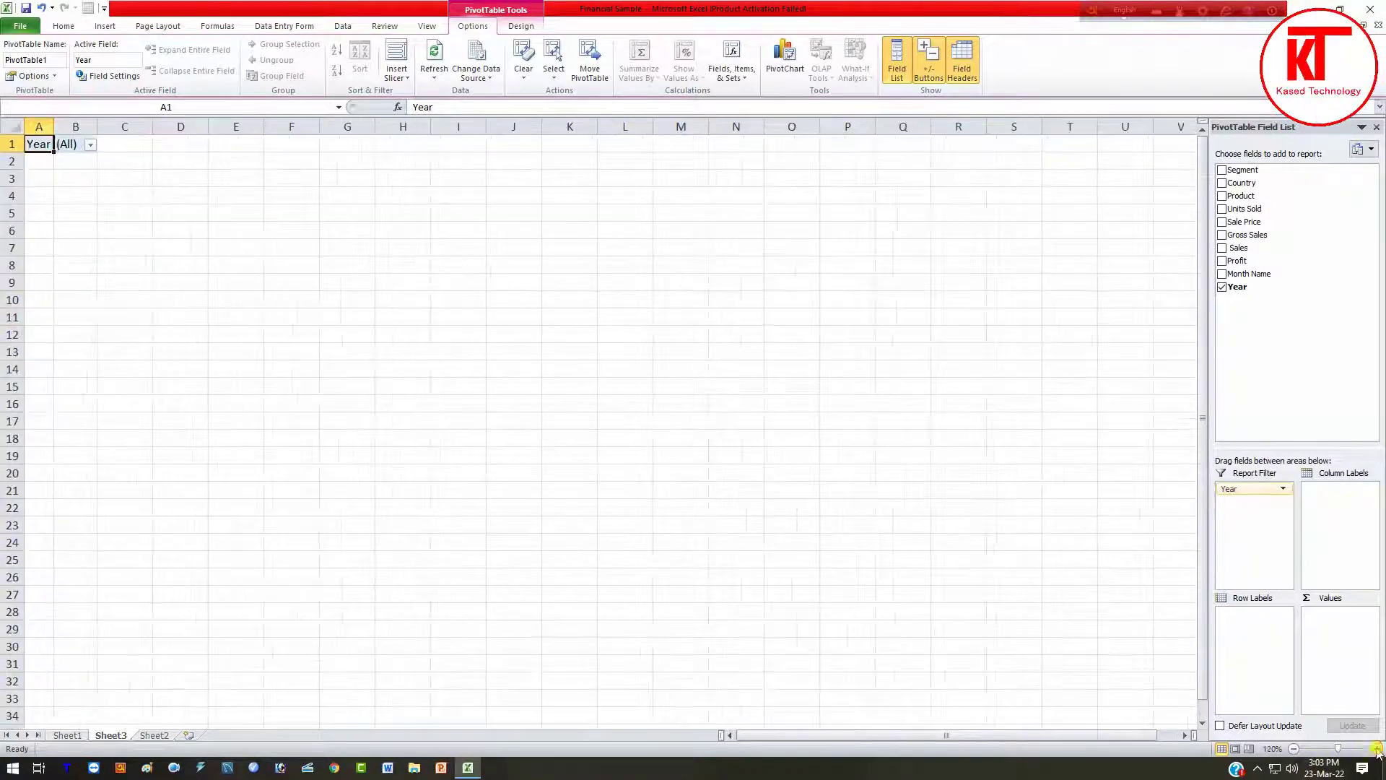
left_click(1378, 748)
left_click(1377, 749)
left_click(1378, 749)
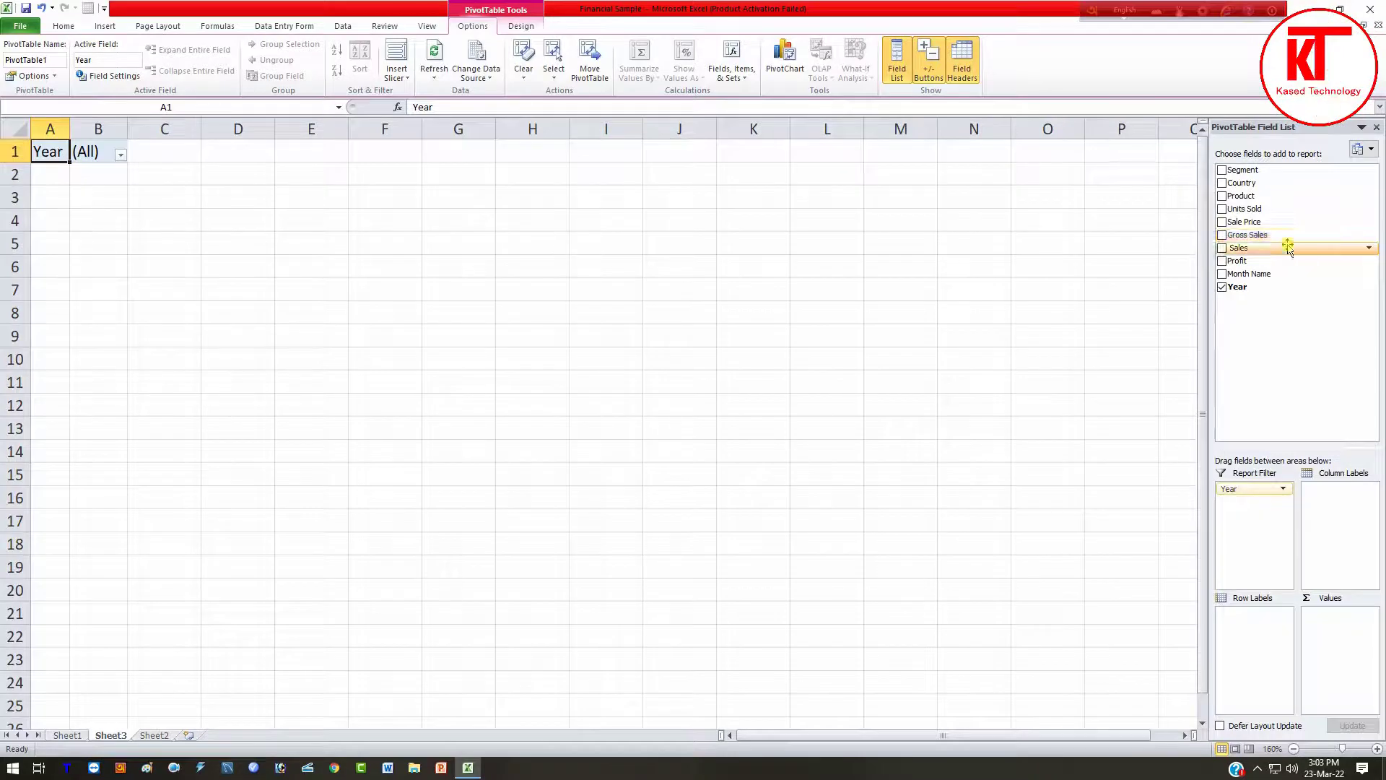
left_click_drag(1310, 238, 1341, 616)
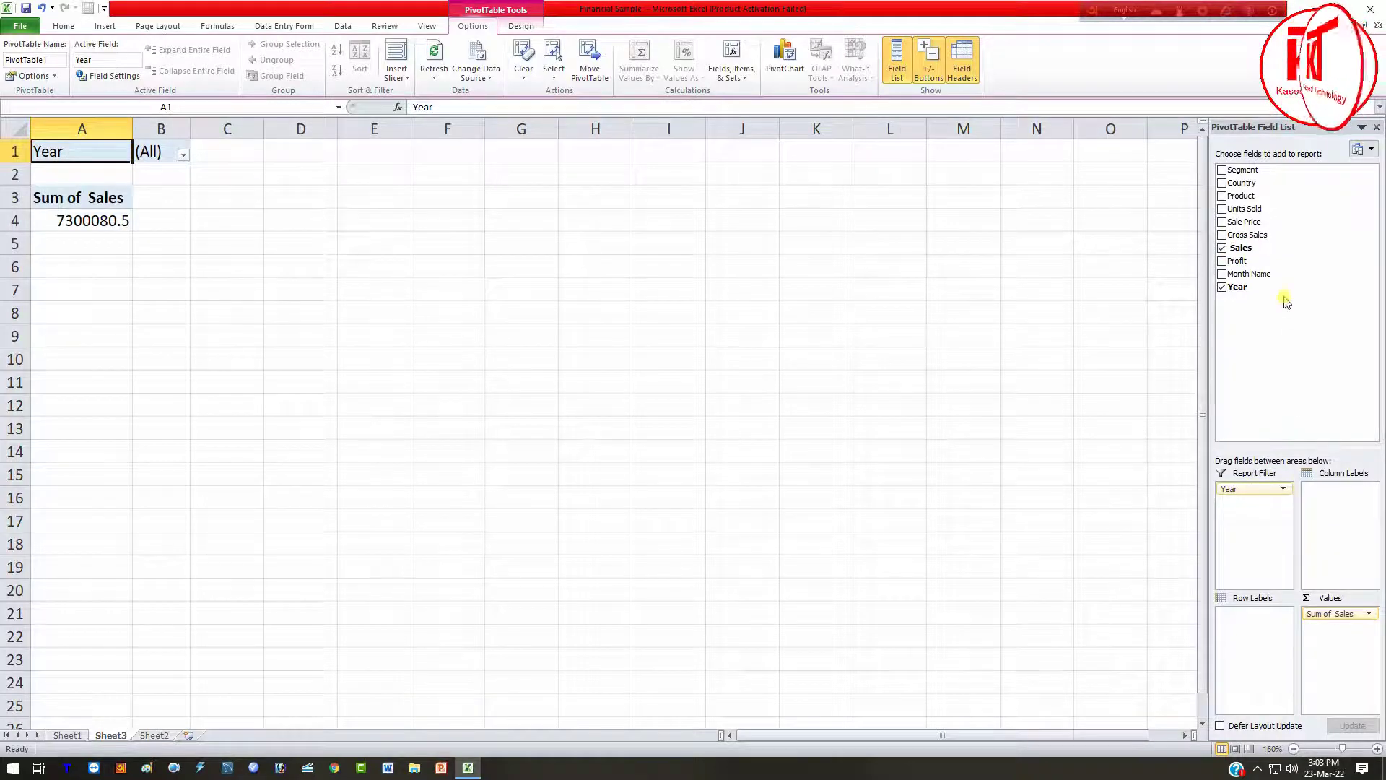
Add the Profit field to the PivotTable's Values area as a sum and the Country field to its Row Labels.
left_click_drag(1257, 261, 1353, 633)
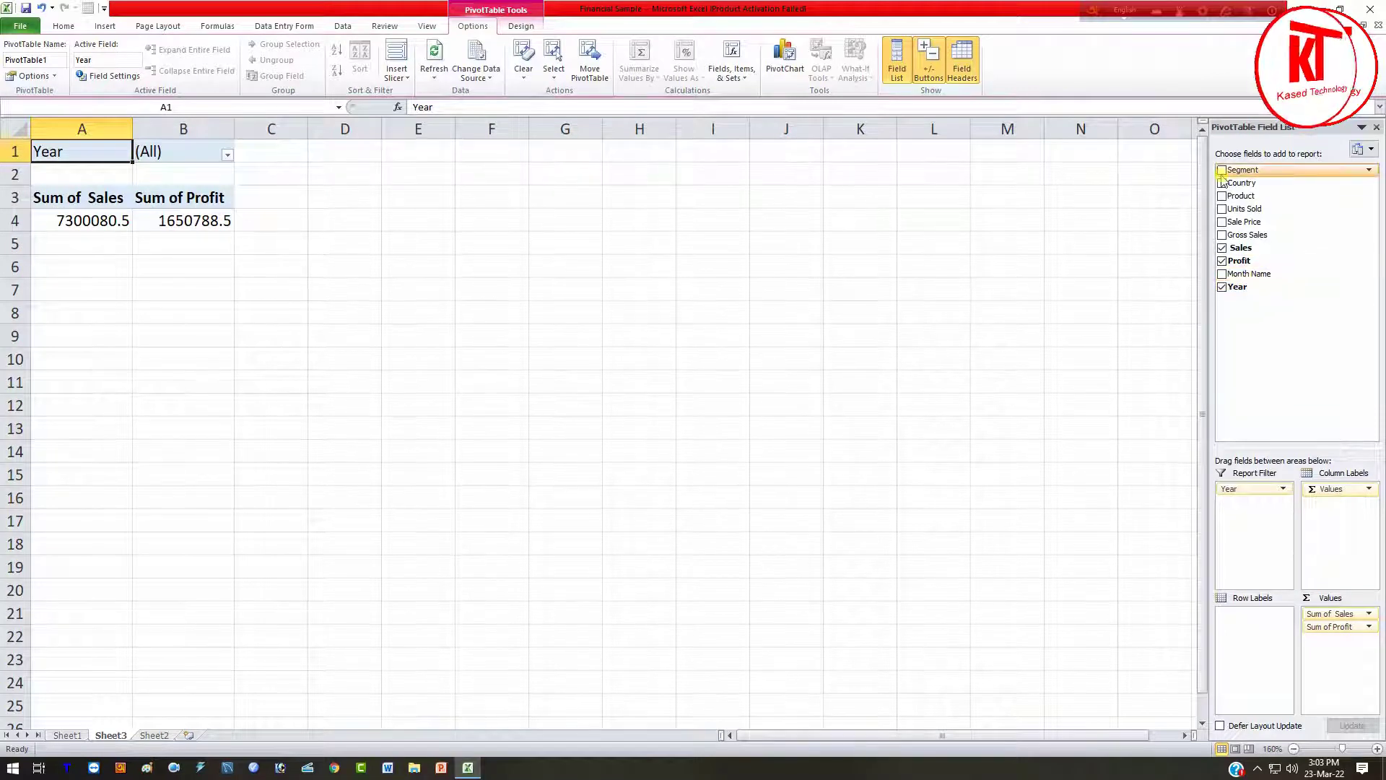
left_click_drag(1250, 184, 1246, 633)
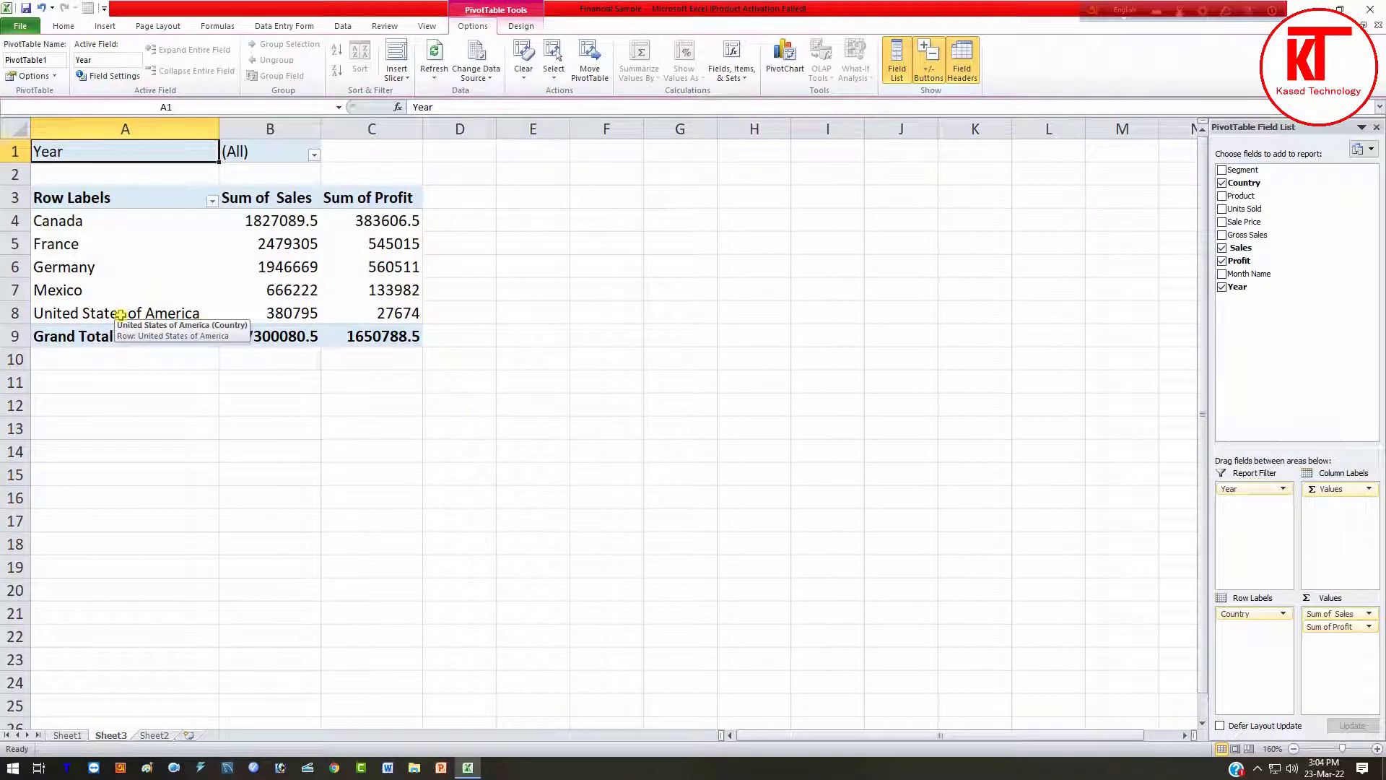
Filter the PivotTable to the year 2014 using the Year report filter.
left_click(316, 156)
left_click(177, 211)
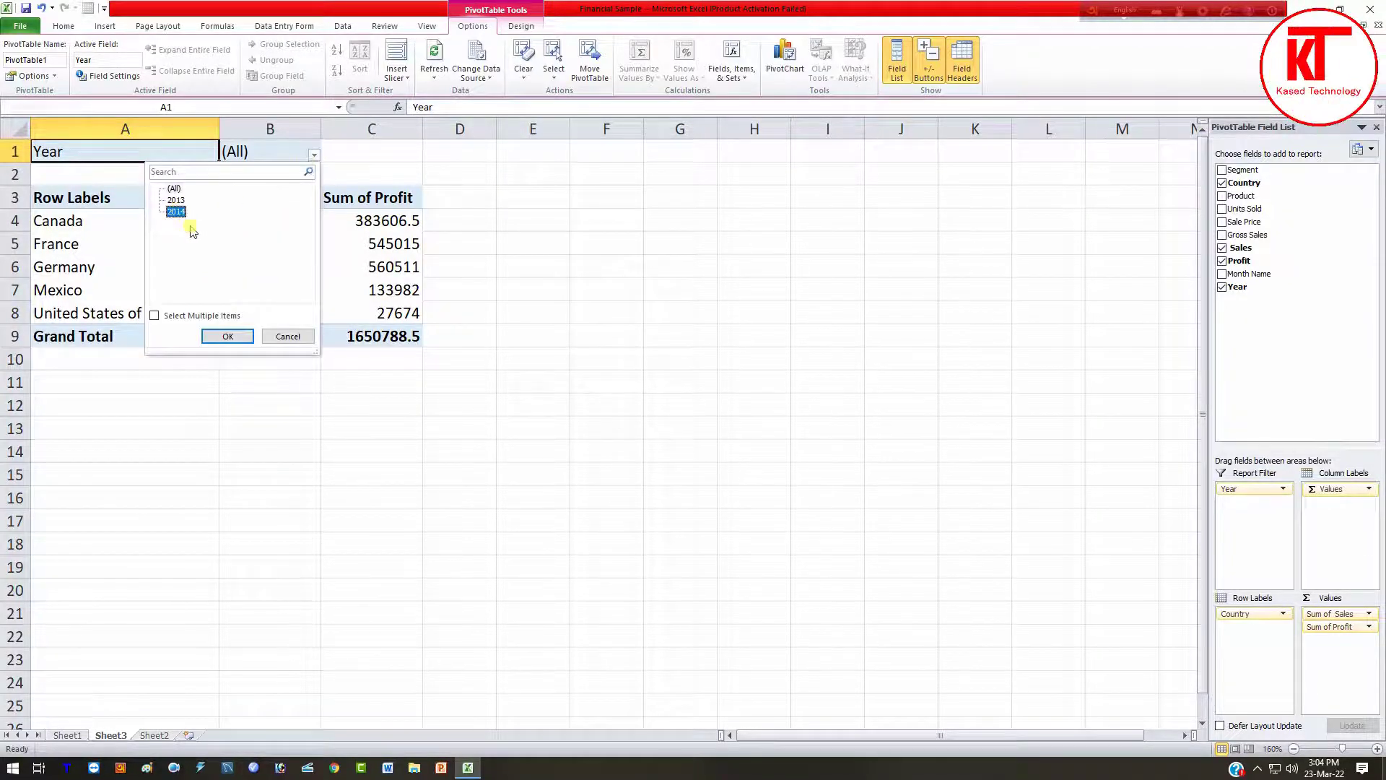
left_click(228, 336)
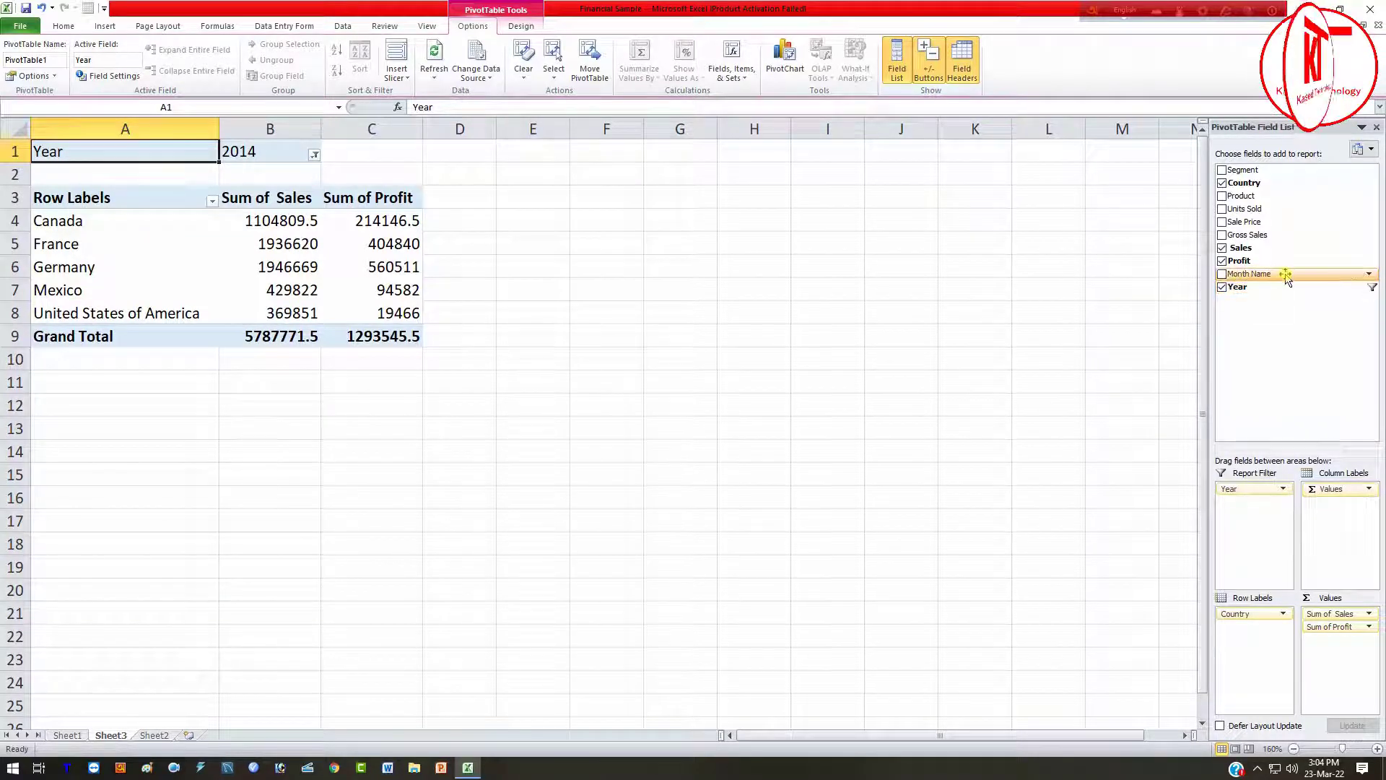
Add the Month Name field as a second report filter and filter the PivotTable to June.
left_click_drag(1286, 278, 1272, 514)
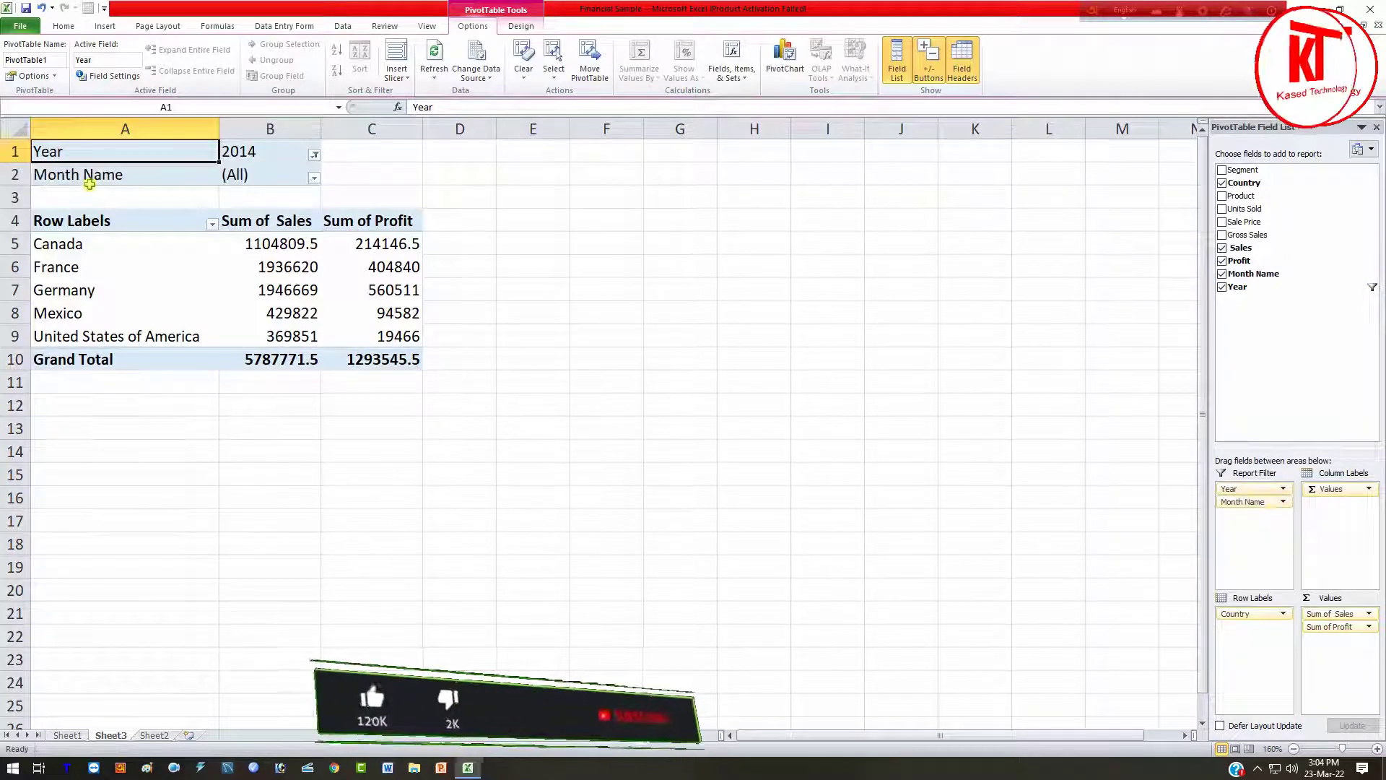
left_click(316, 179)
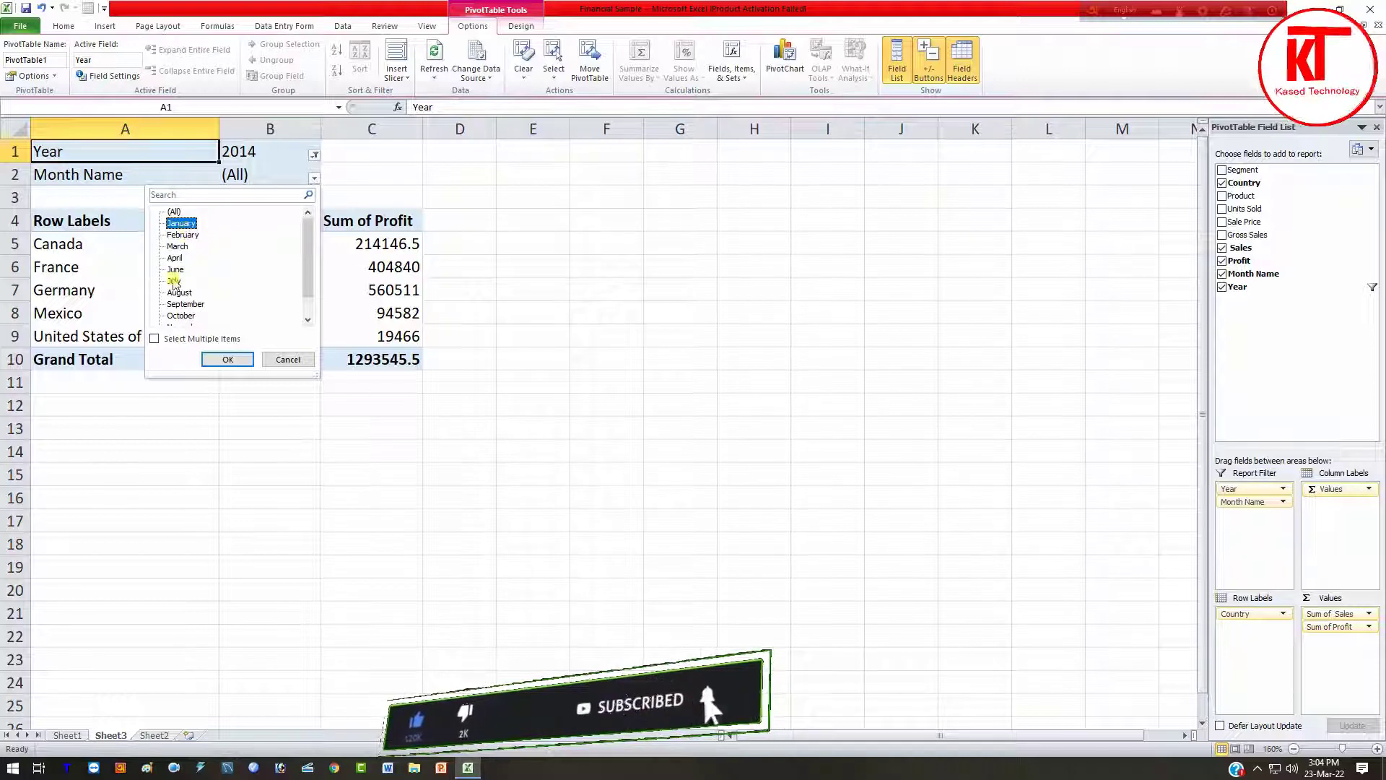
left_click(176, 269)
left_click(228, 359)
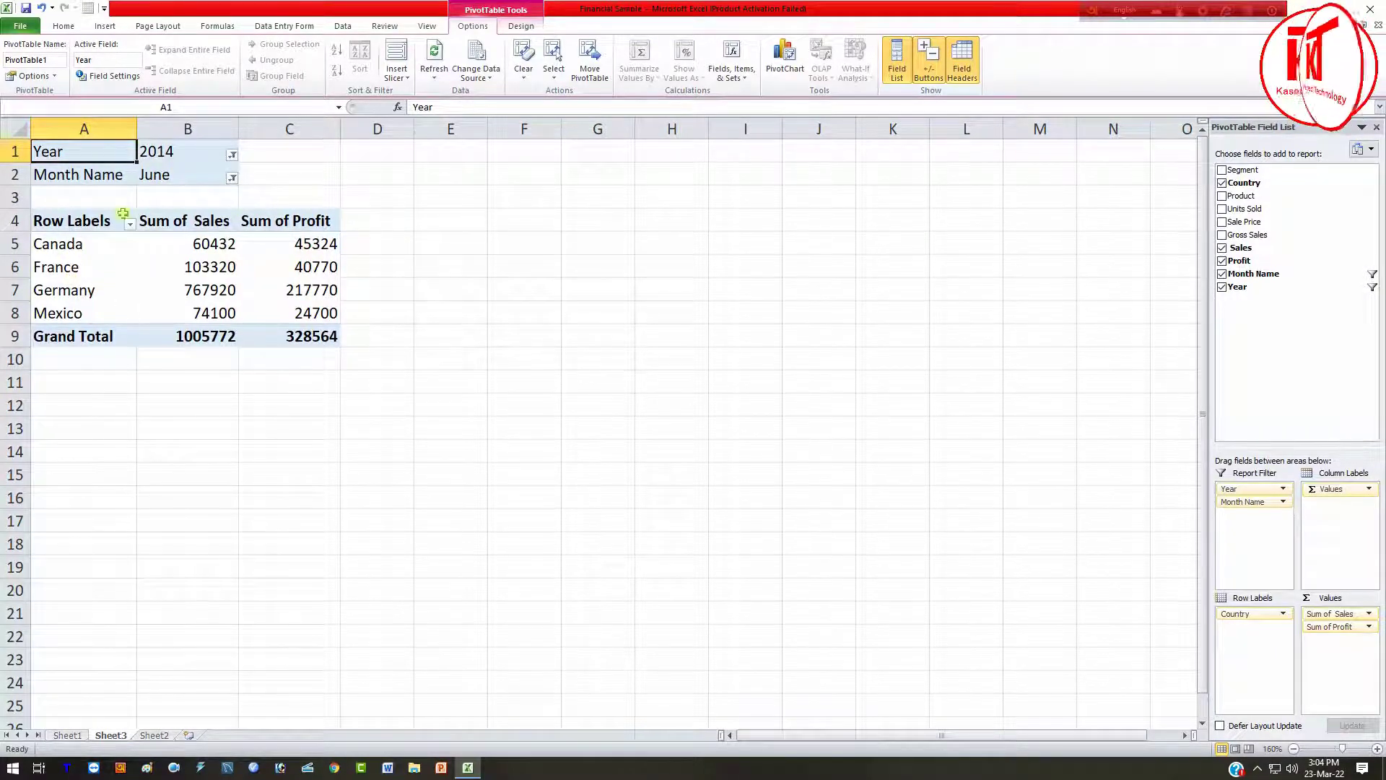
Move the Country field from Row Labels to the Report Filter area and remove the Month Name field from the PivotTable.
left_click(1376, 749)
left_click(1376, 749)
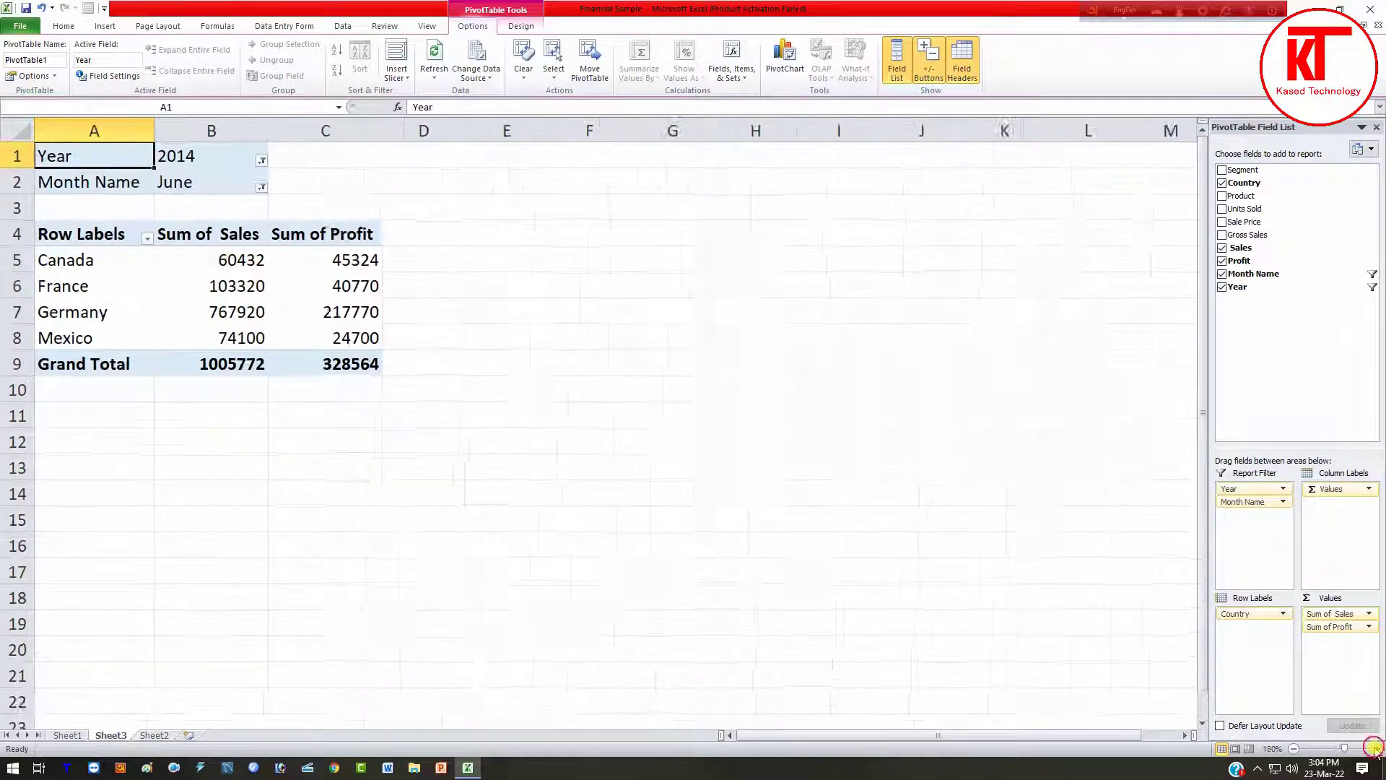
left_click(1375, 749)
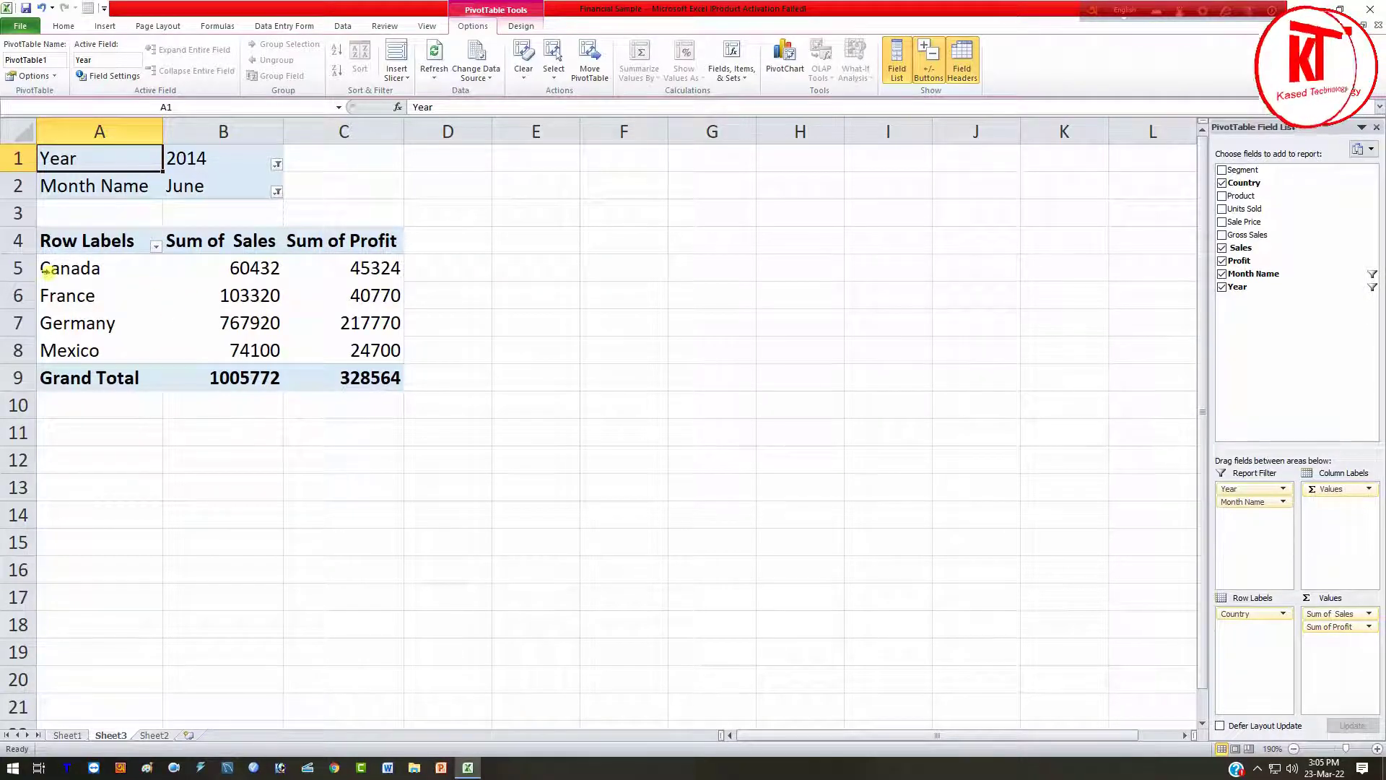
left_click_drag(1251, 614, 1263, 543)
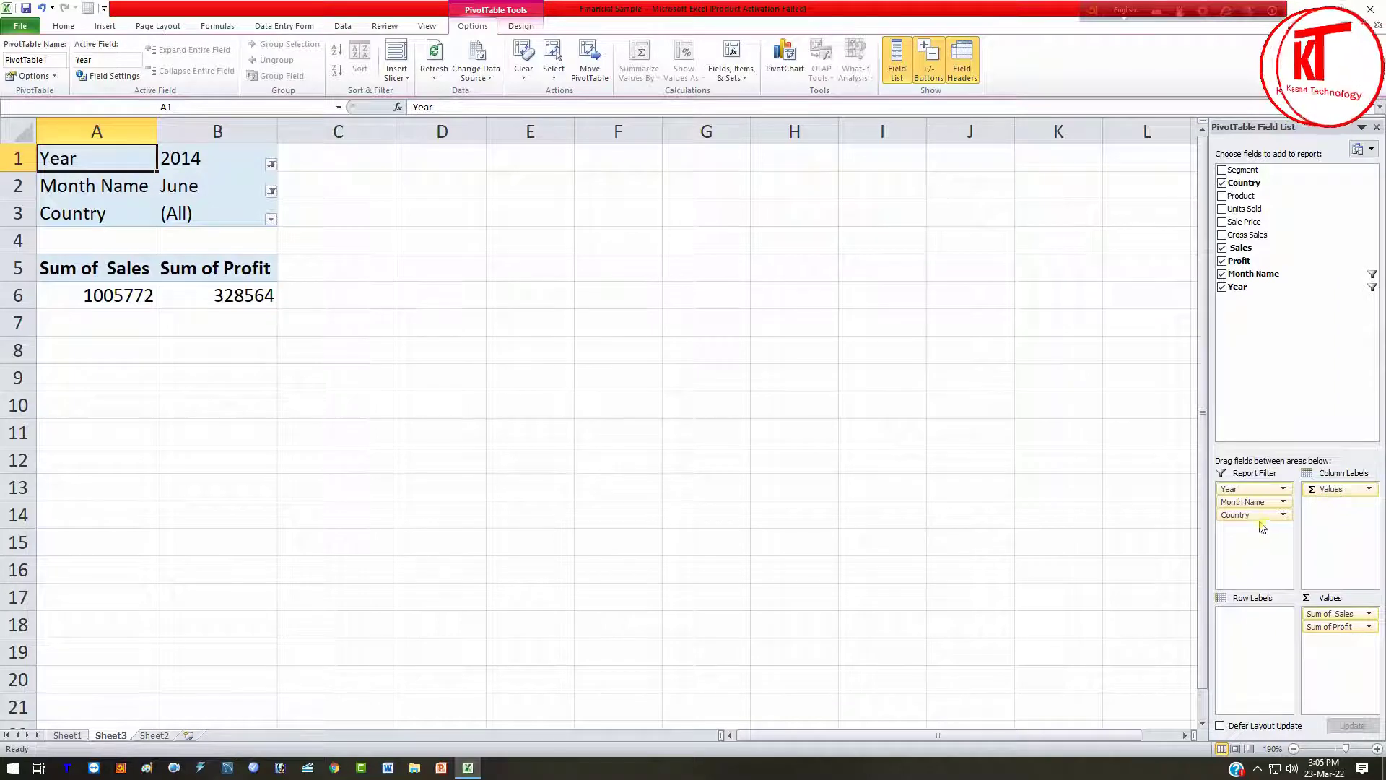
left_click_drag(1271, 501, 1311, 351)
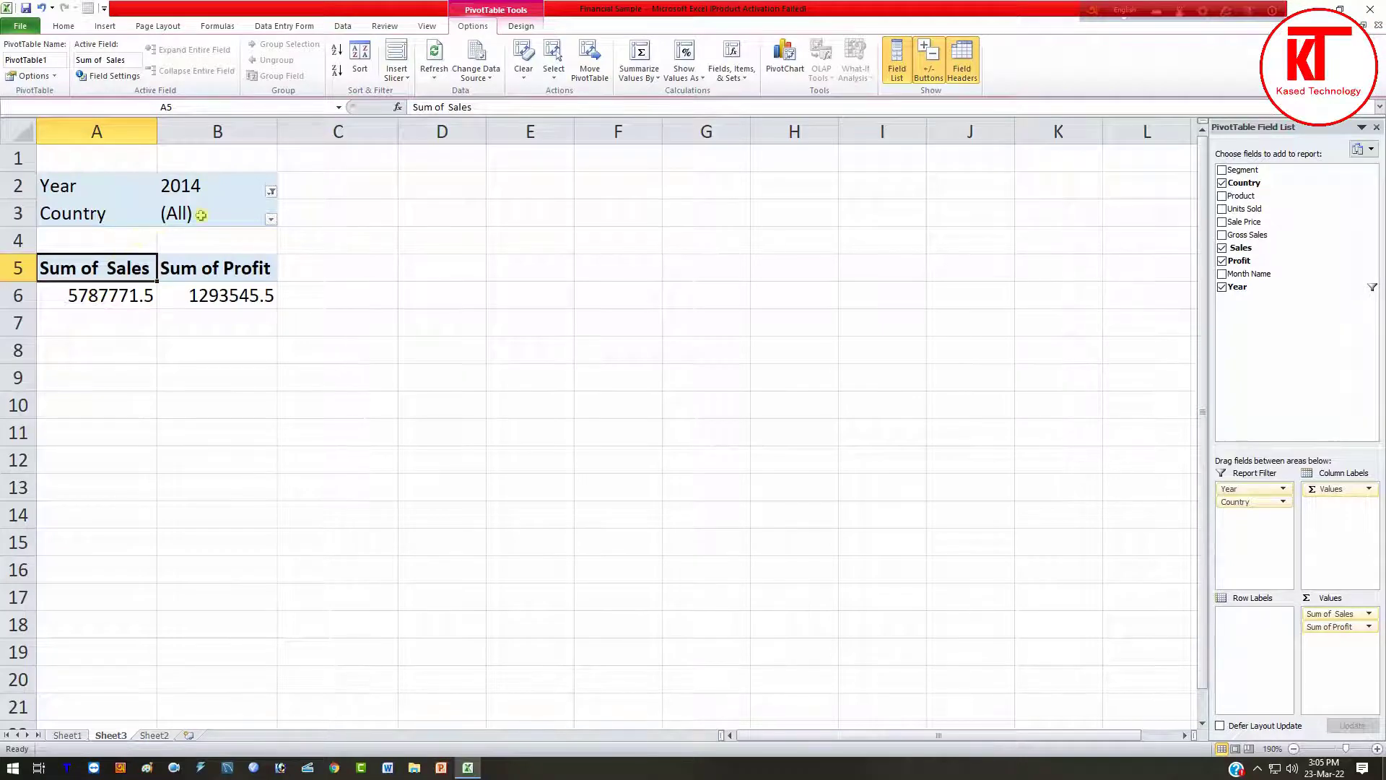
Filter the PivotTable to Canada using the Country report filter and check its sales and profit sums.
left_click(271, 220)
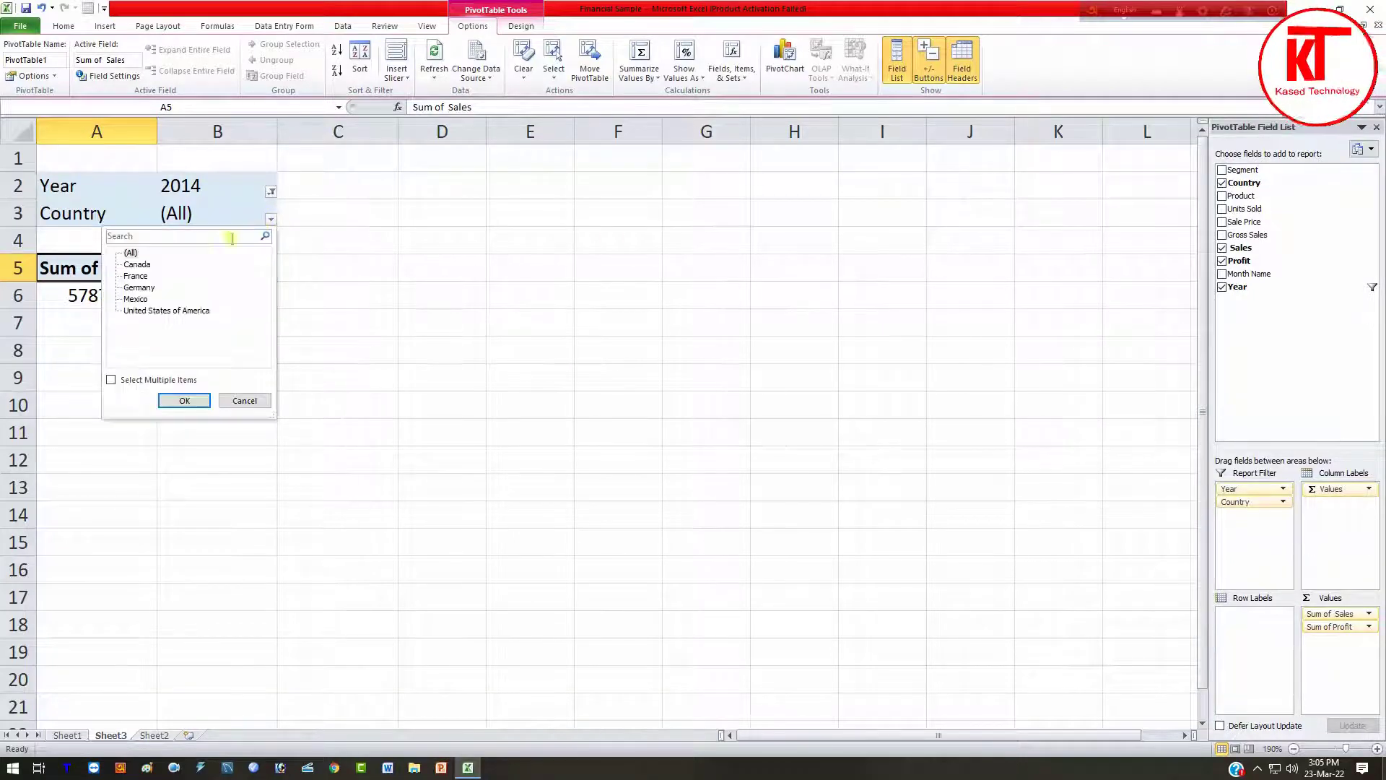
left_click(137, 265)
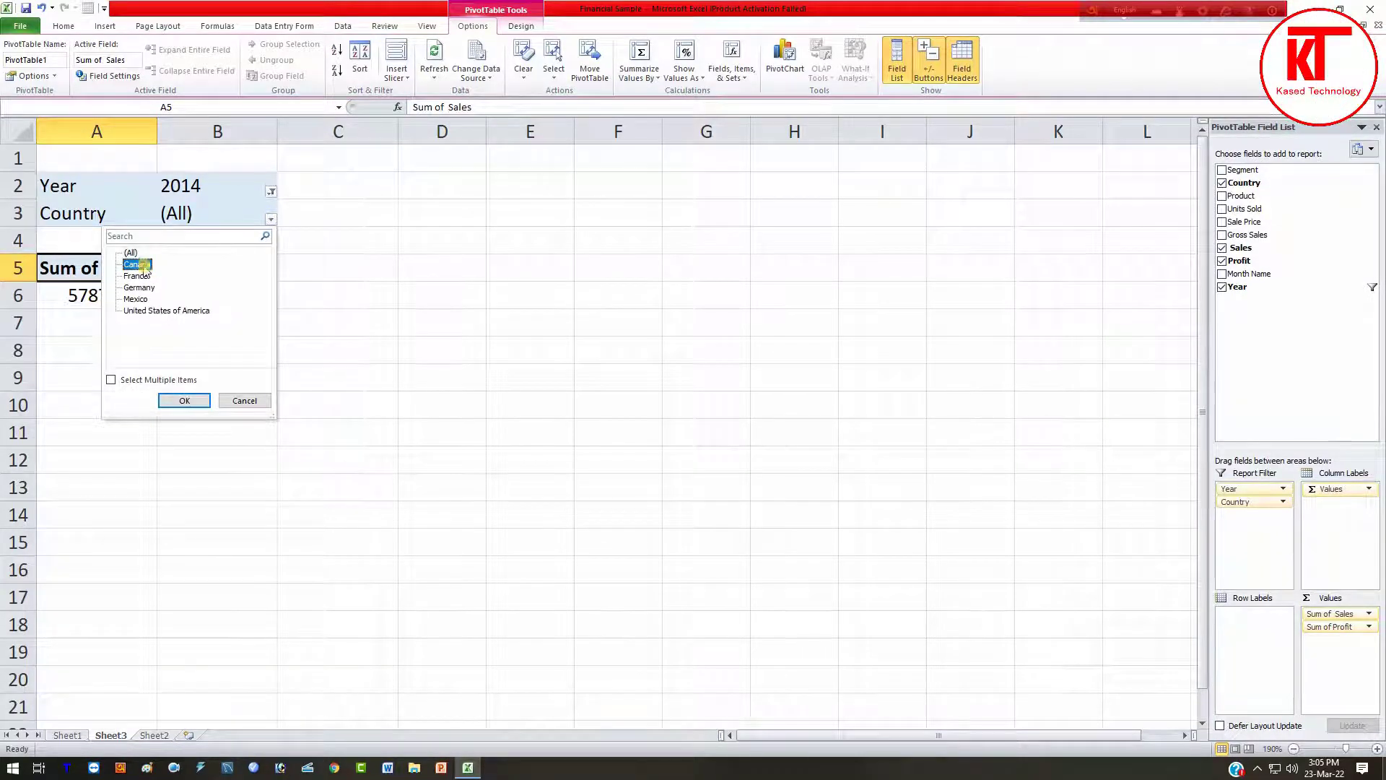
left_click(184, 400)
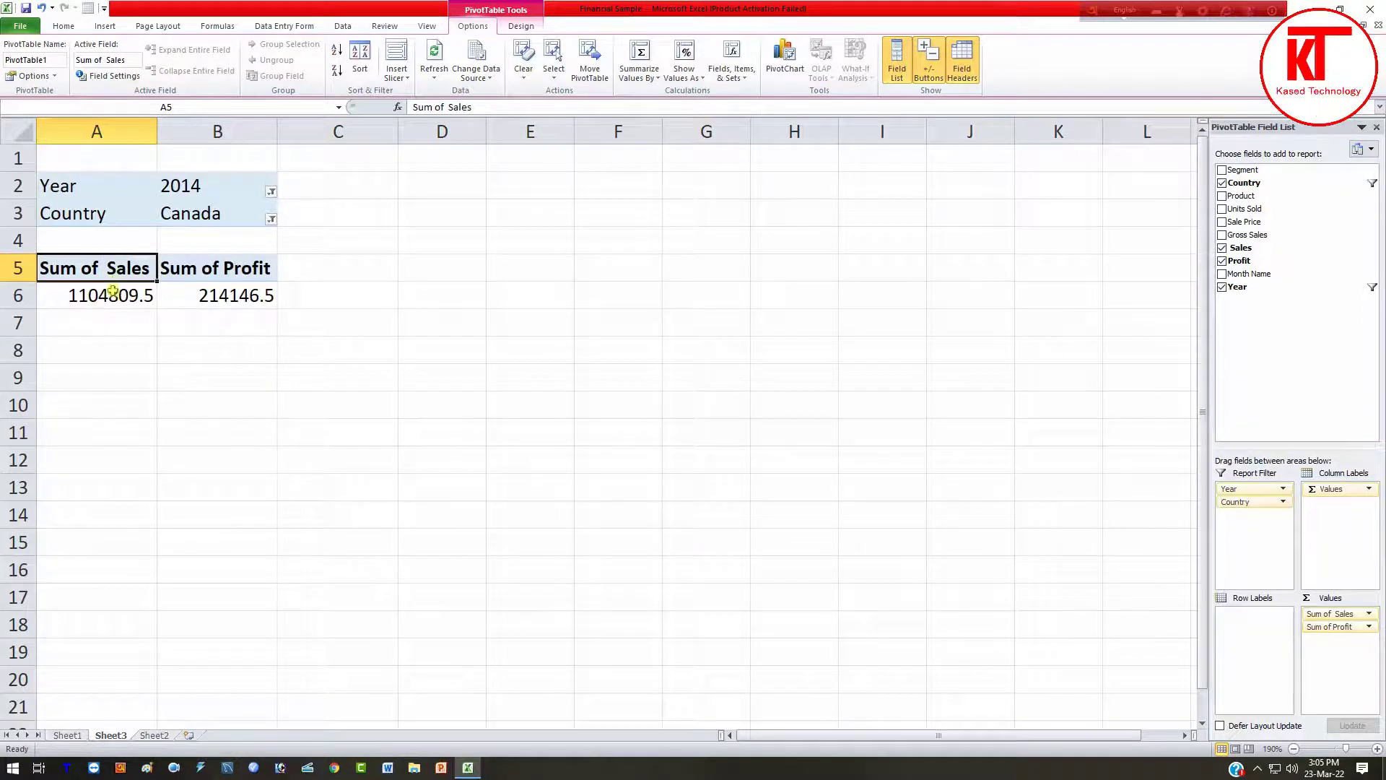
mouse_move(216, 294)
mouse_move(265, 303)
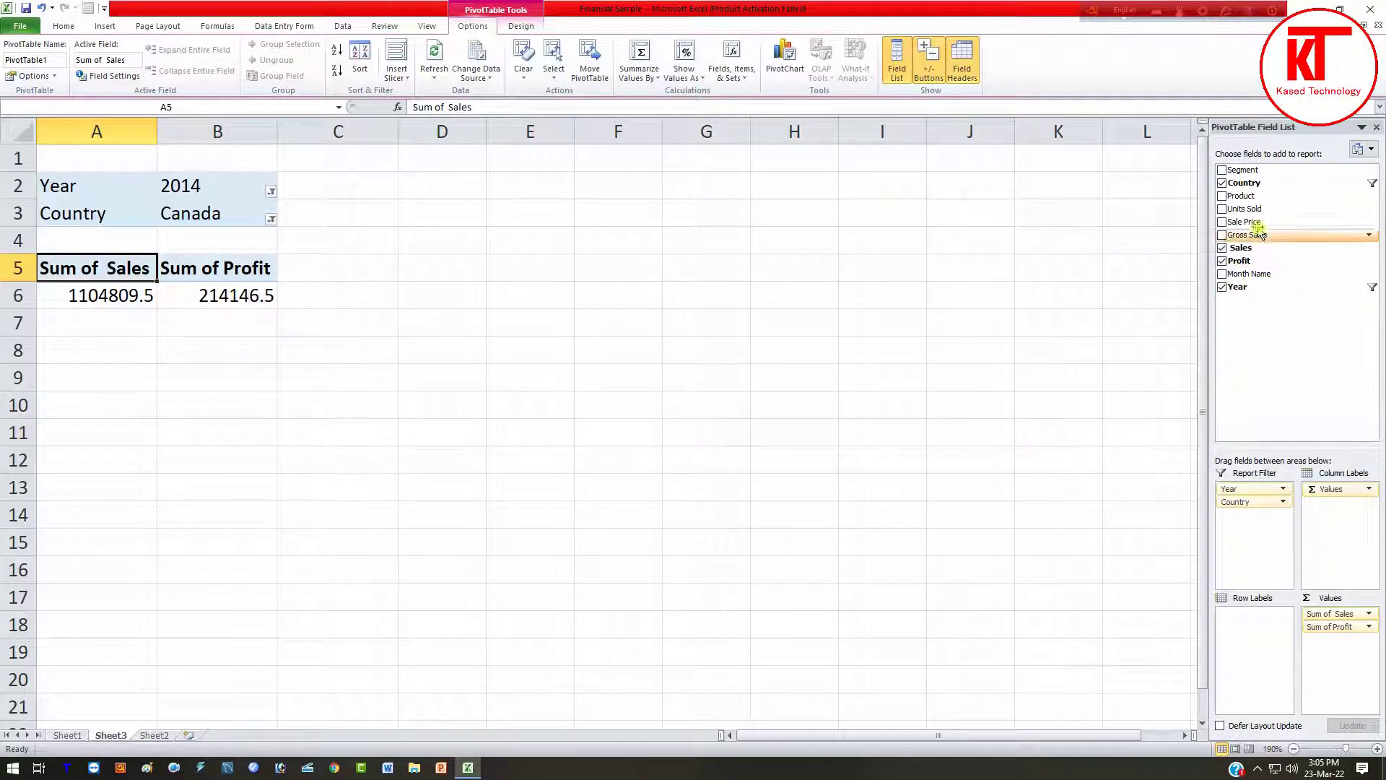
Add the Product field to the PivotTable's Row Labels and review the listed products.
left_click_drag(1252, 196, 1255, 626)
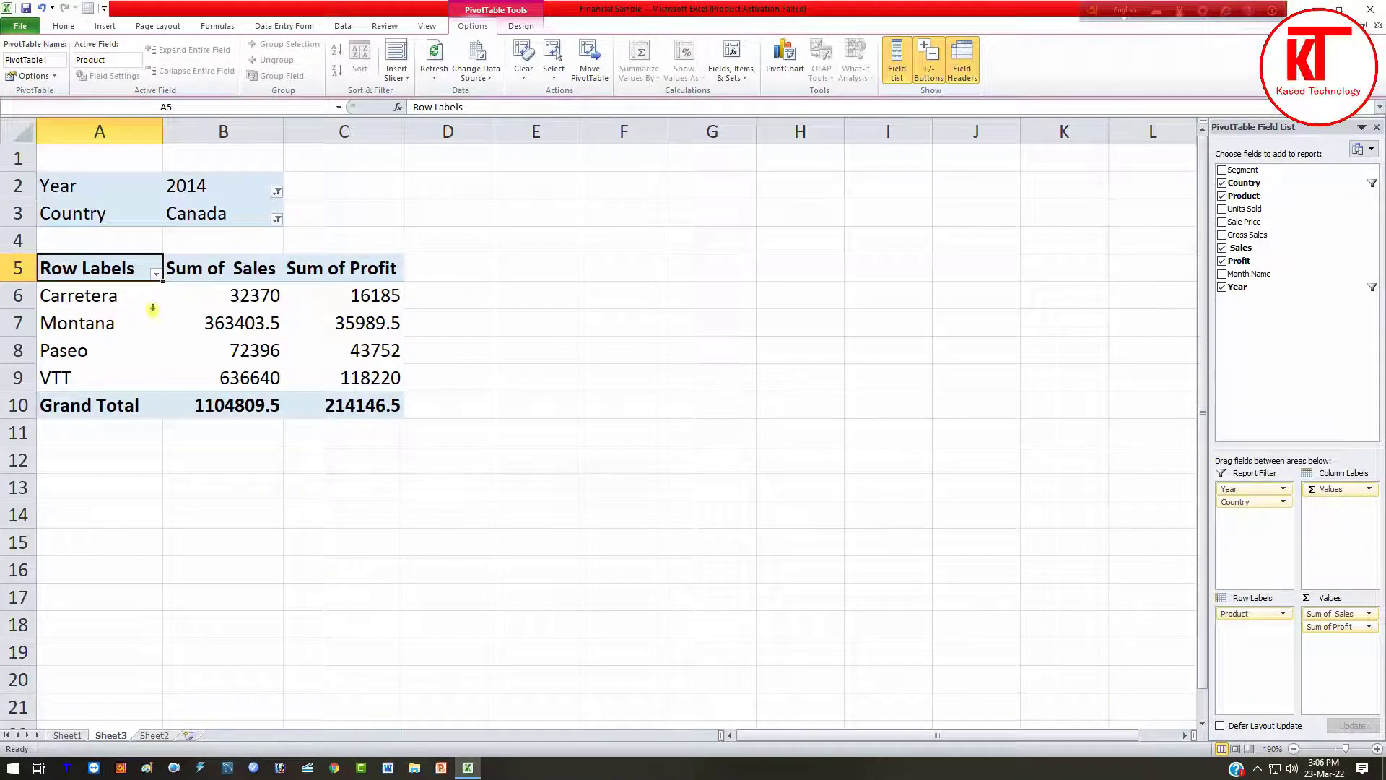
left_click(80, 303)
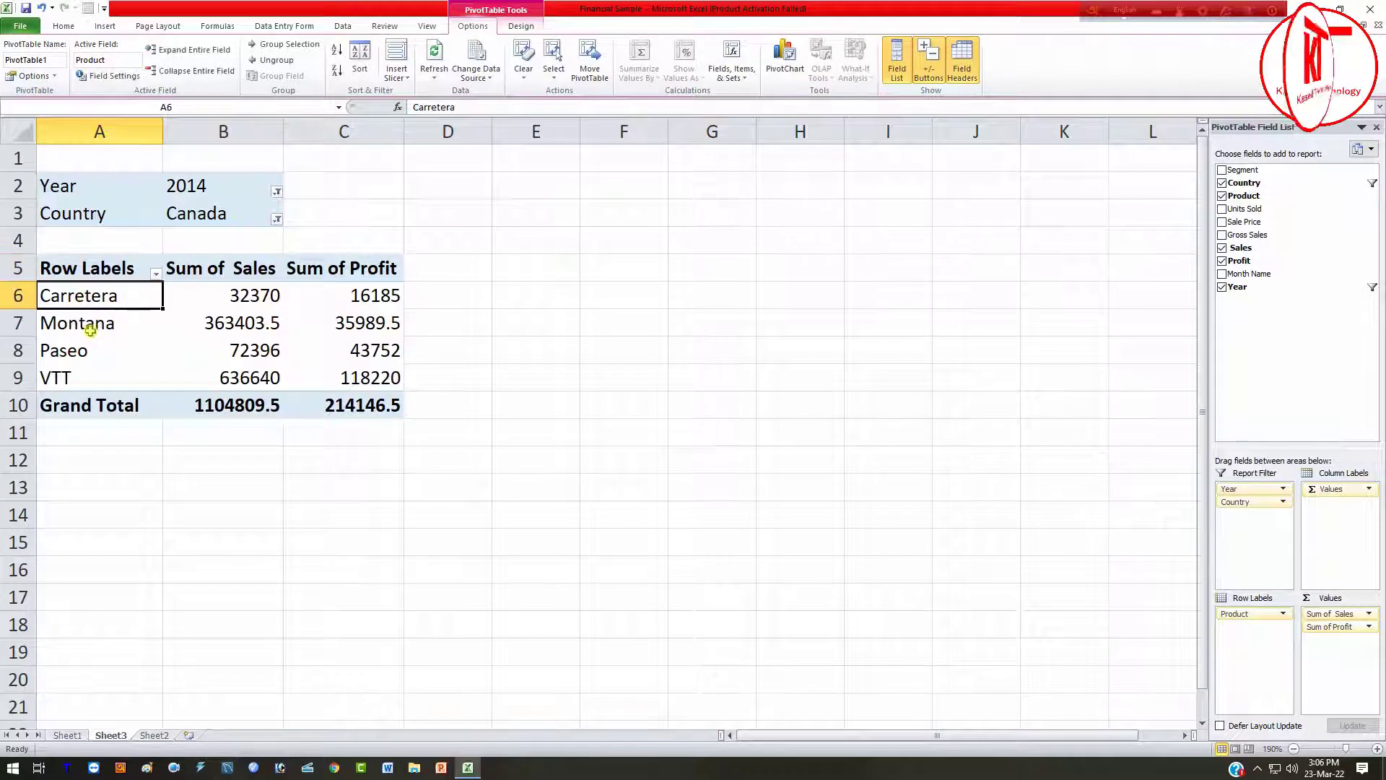
left_click(90, 329)
left_click_drag(72, 374, 75, 298)
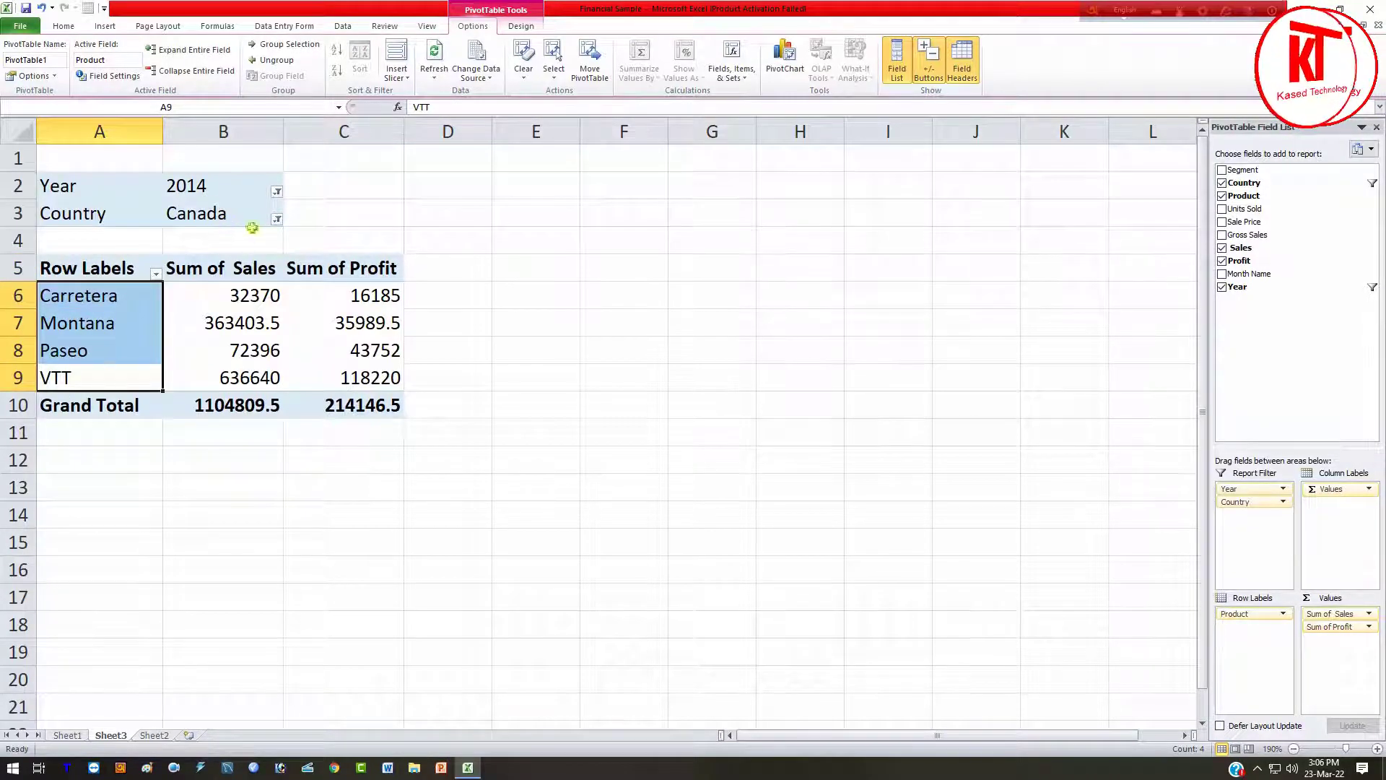
Set the PivotTable's Year report filter to 2013.
left_click(314, 215)
left_click(276, 191)
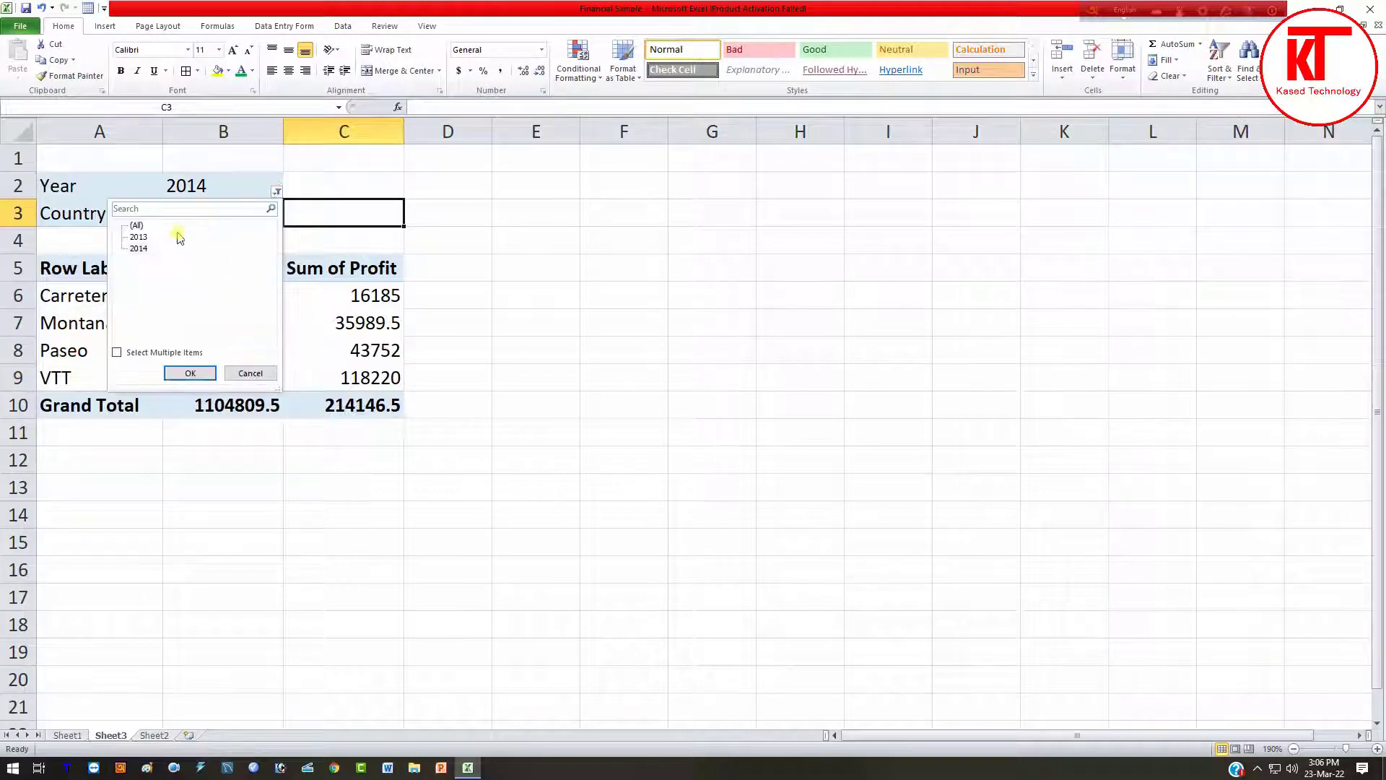
left_click(139, 237)
left_click(186, 380)
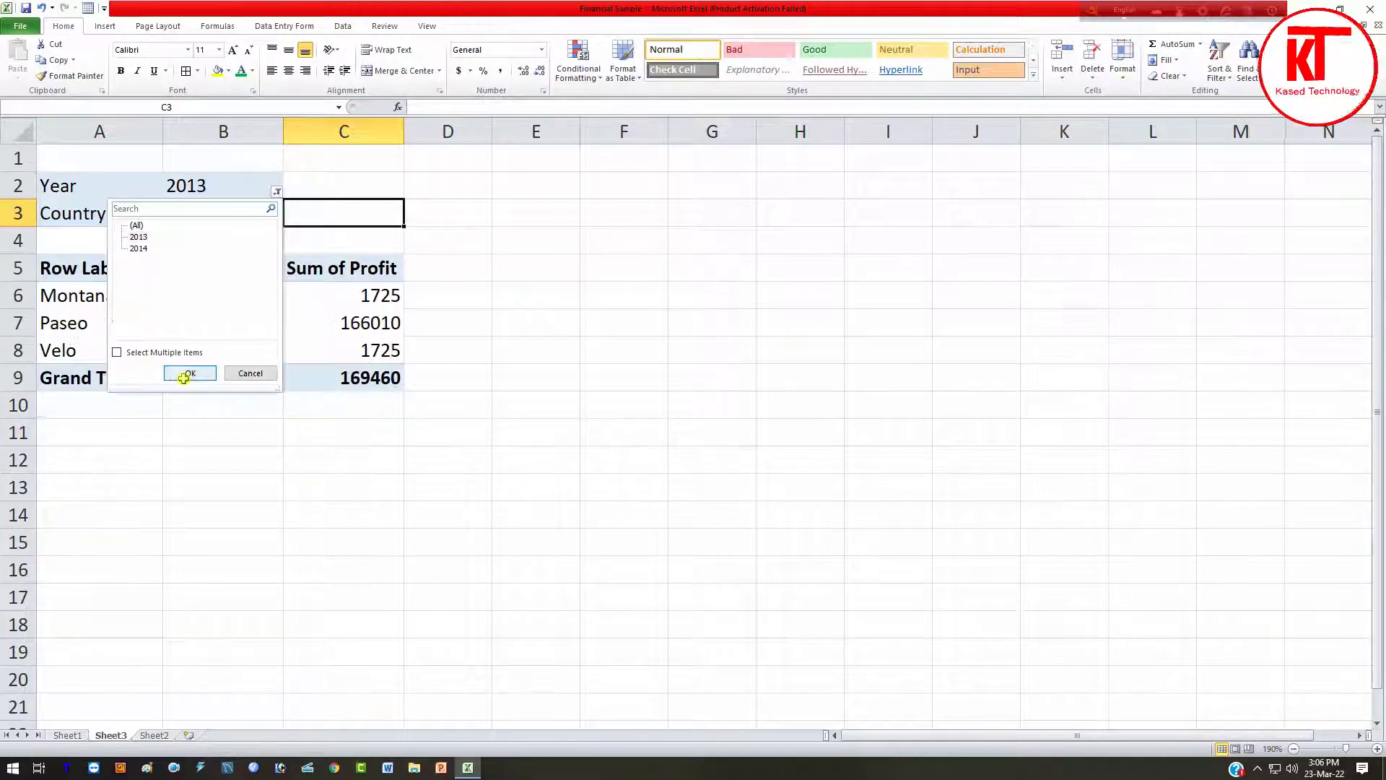
Switch the Country report filter first to France and after that to Germany to compare their product sales and profit.
left_click(204, 222)
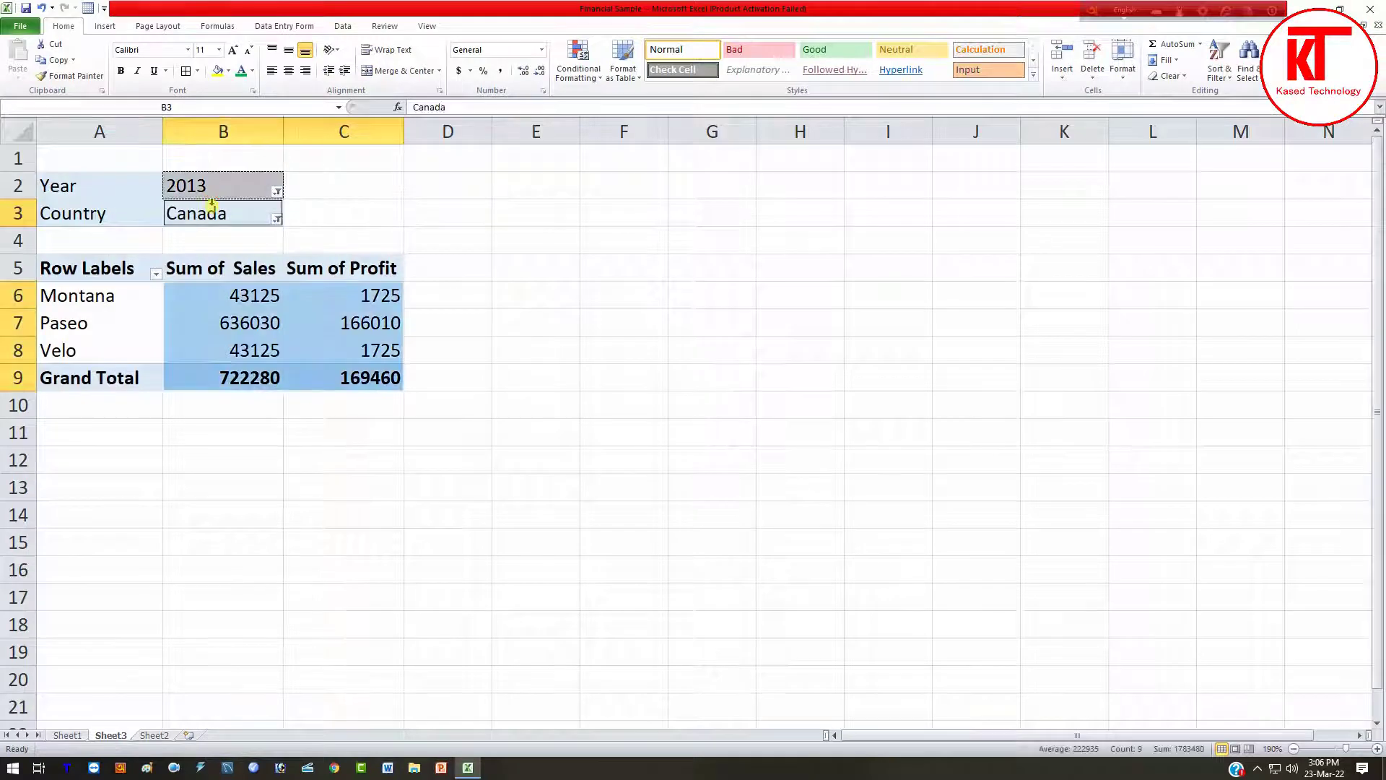
left_click(277, 218)
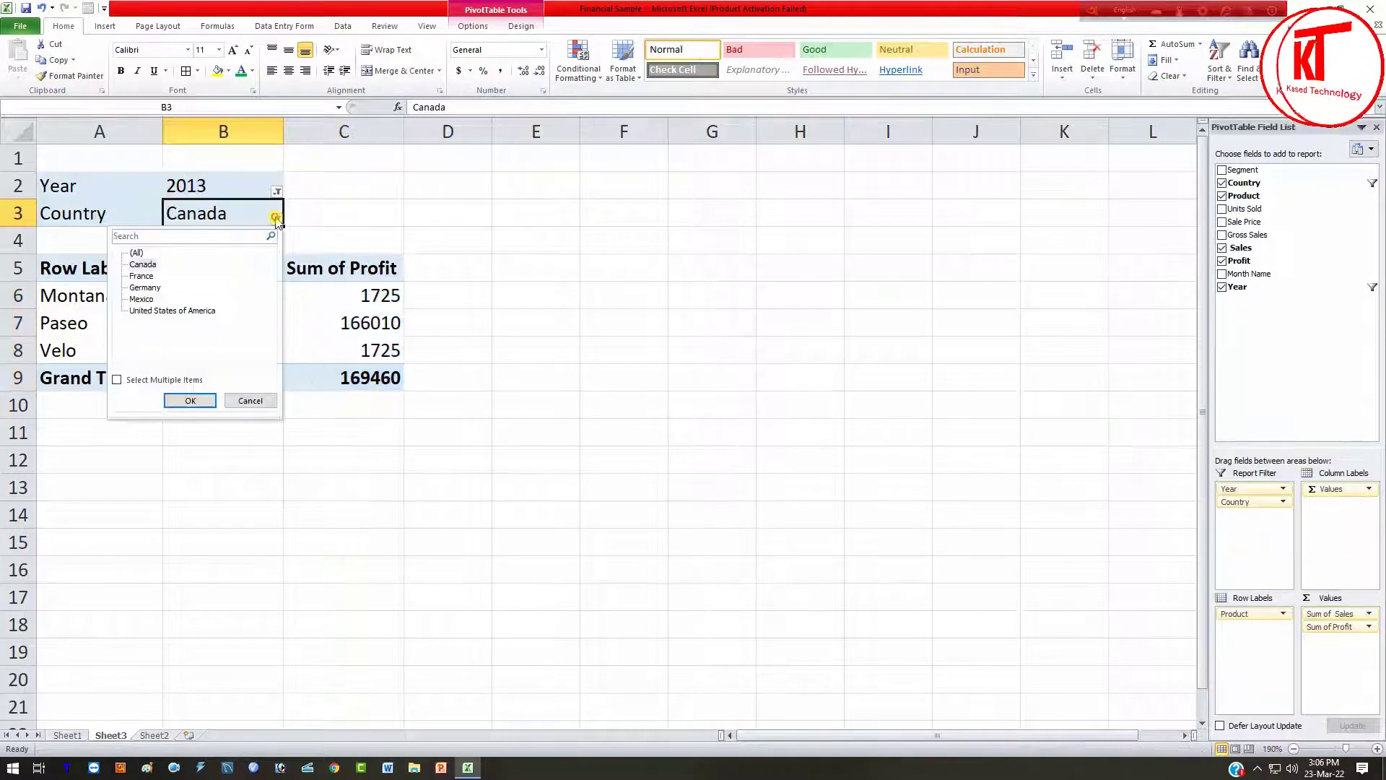
left_click(141, 275)
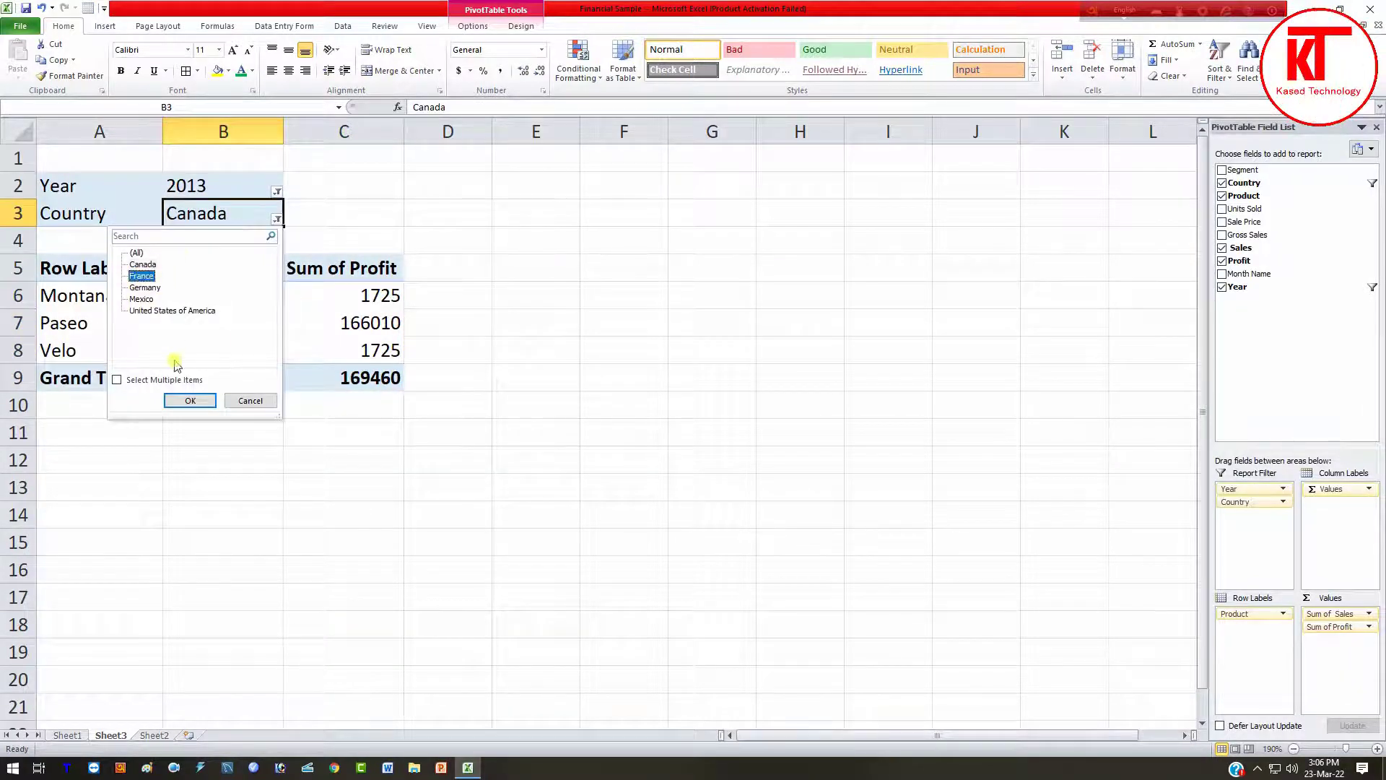
left_click(190, 401)
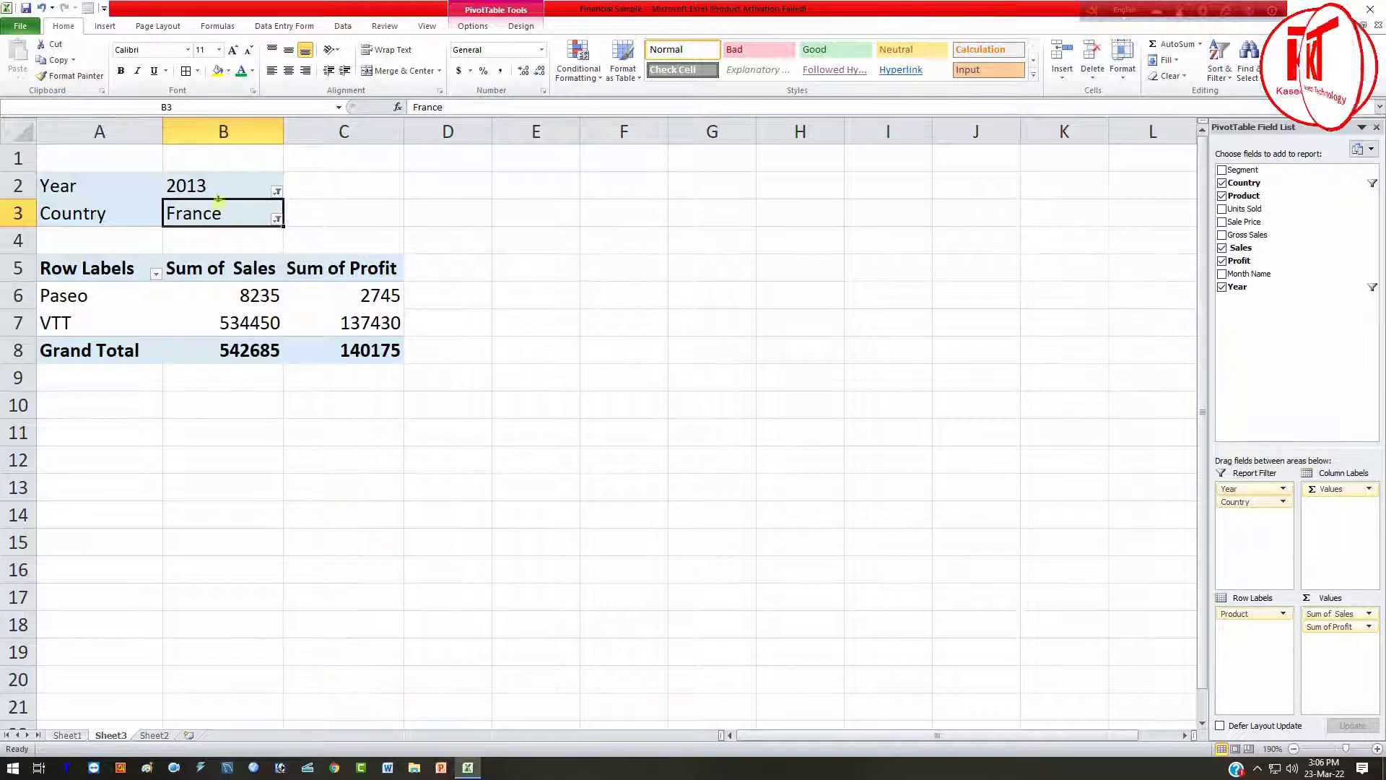
left_click(276, 219)
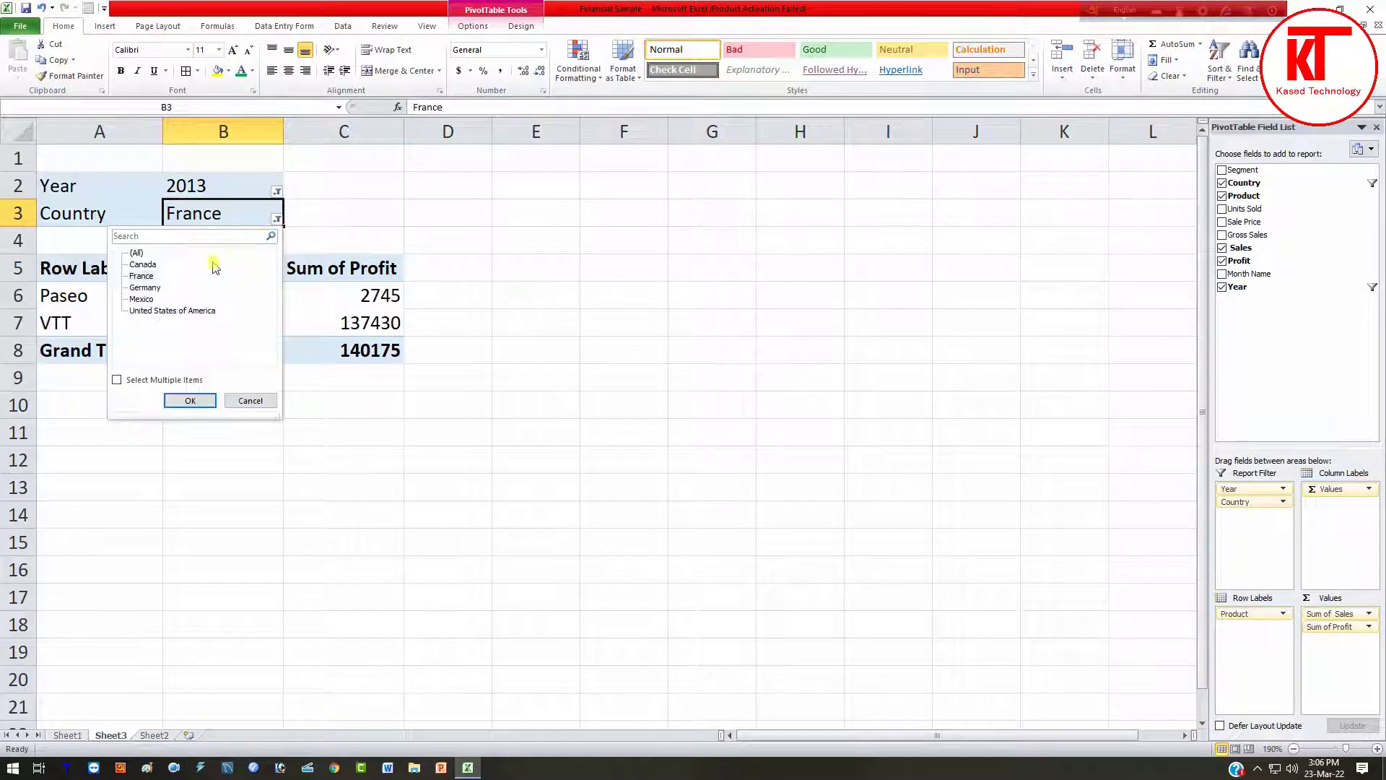
left_click(145, 287)
left_click(189, 400)
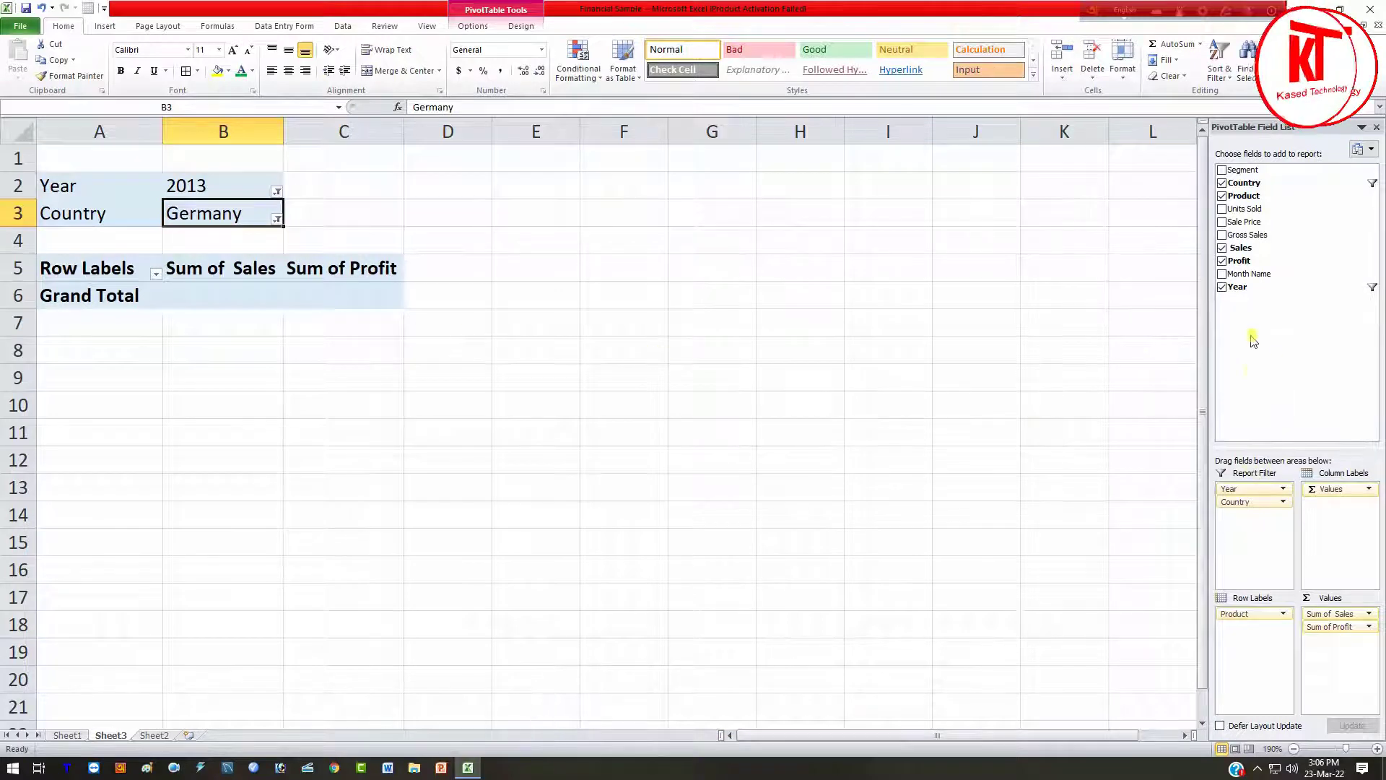
Set the Country report filter to Canada and select the whole PivotTable with its filters, range A2:C9.
left_click(277, 219)
left_click(143, 264)
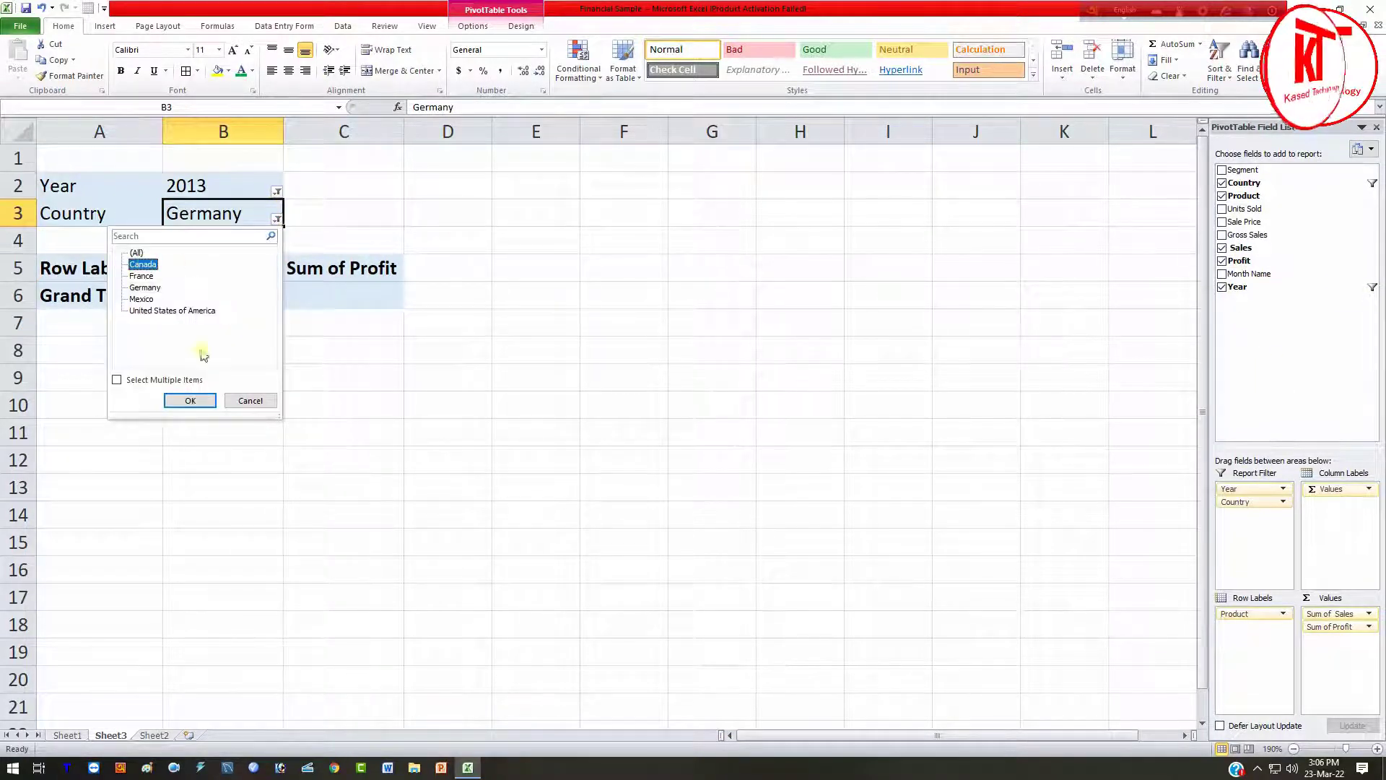
left_click(190, 401)
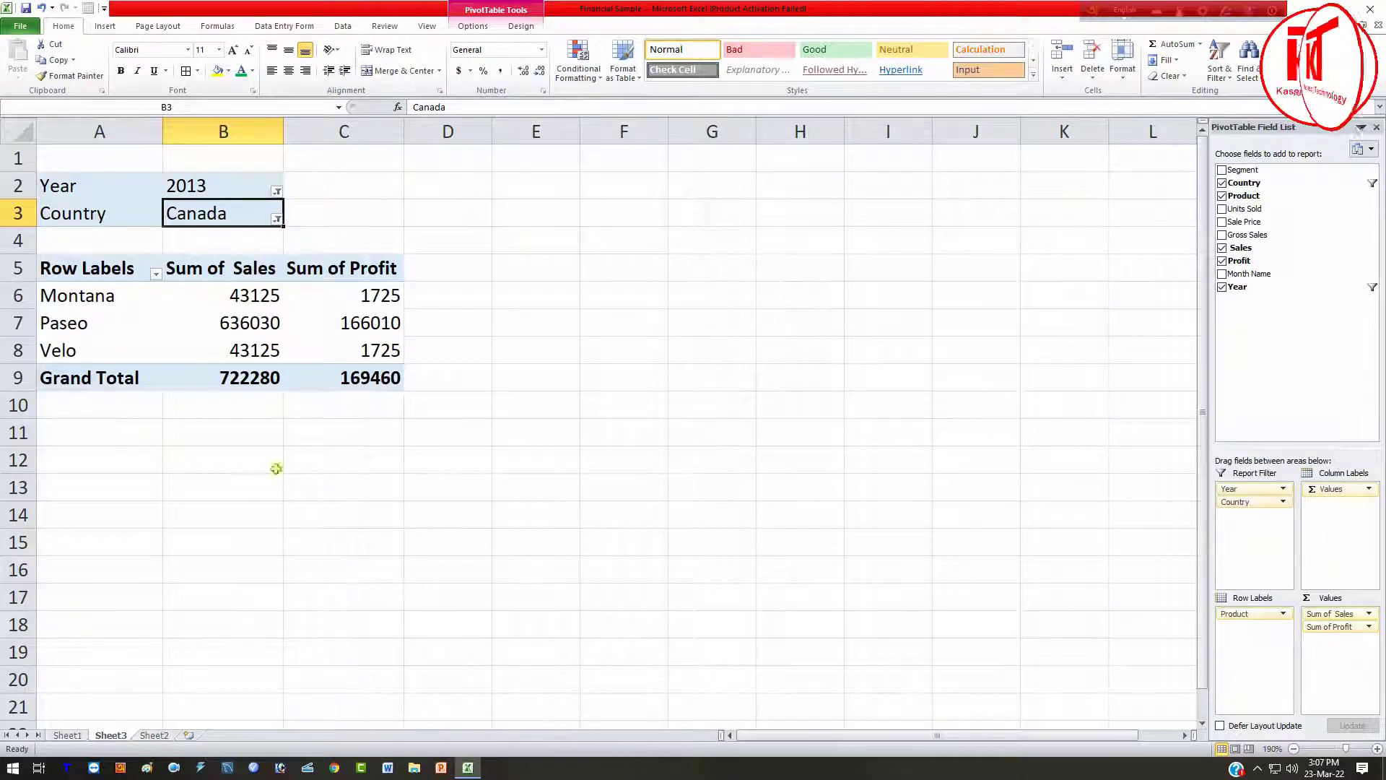
left_click_drag(80, 187, 374, 379)
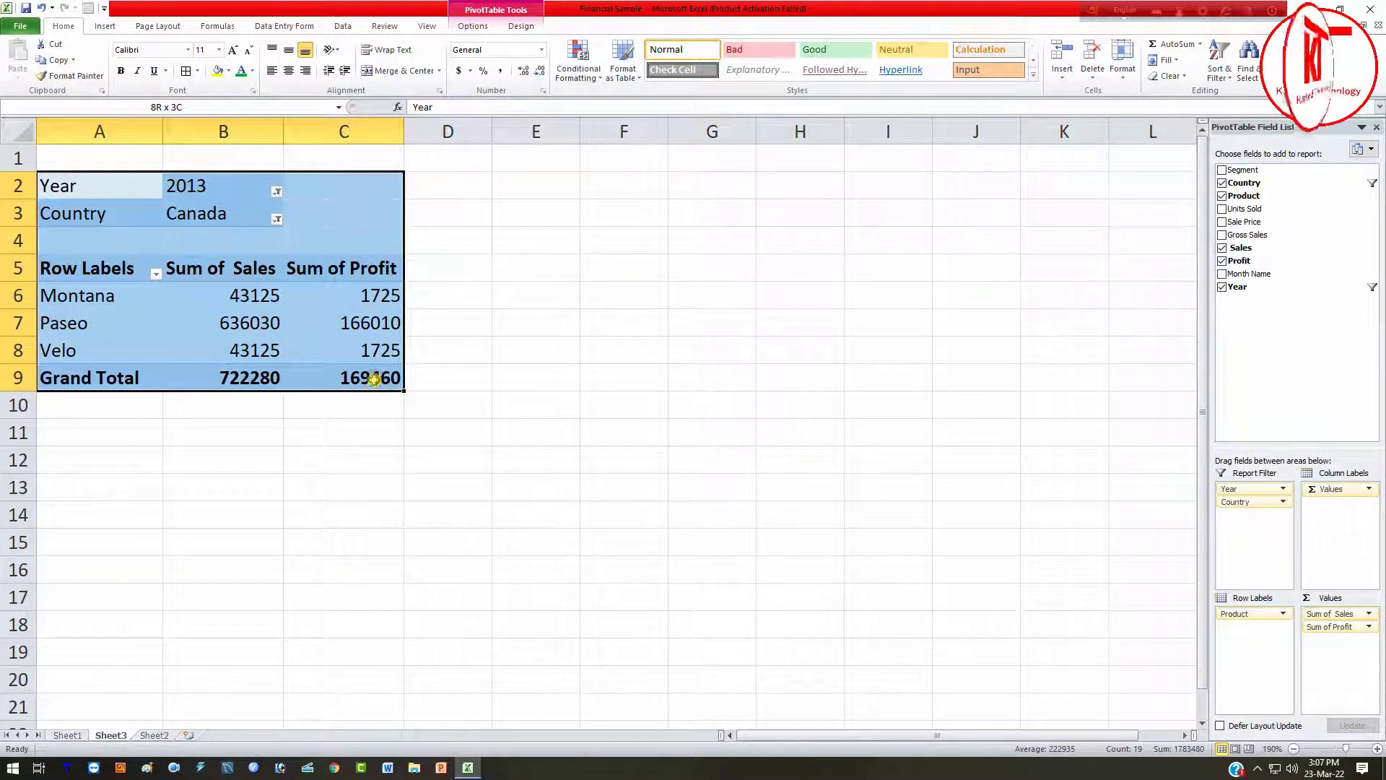
left_click_drag(374, 379, 373, 379)
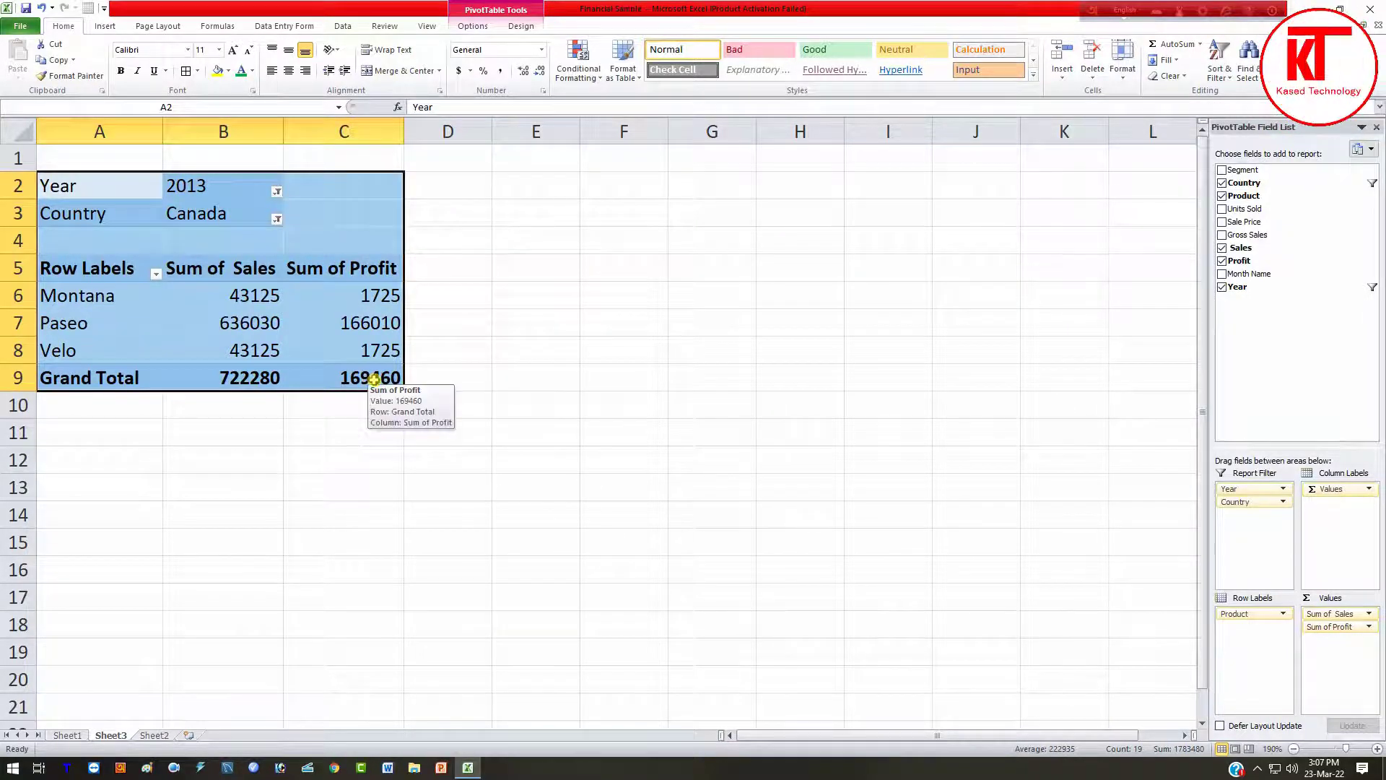